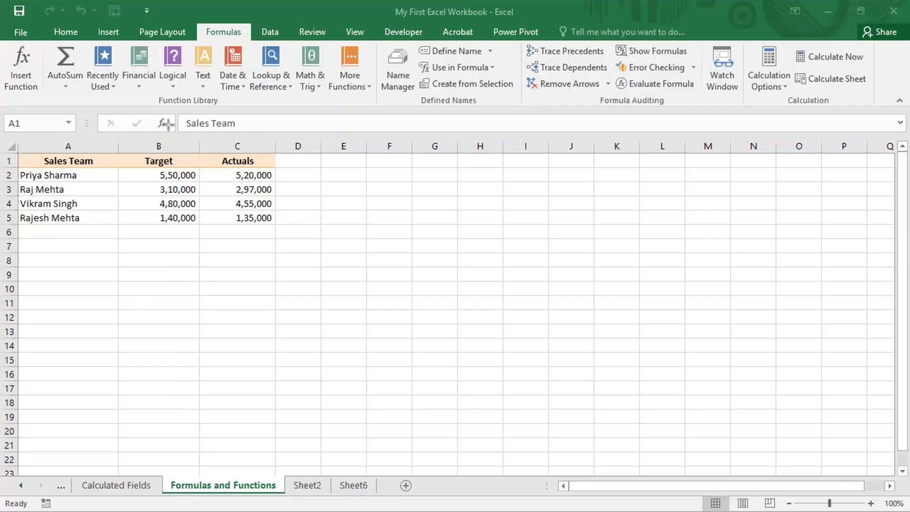
mouse_move(0, 23)
left_mouse_down()
mouse_move(61, 110)
mouse_move(899, 110)
left_mouse_up()
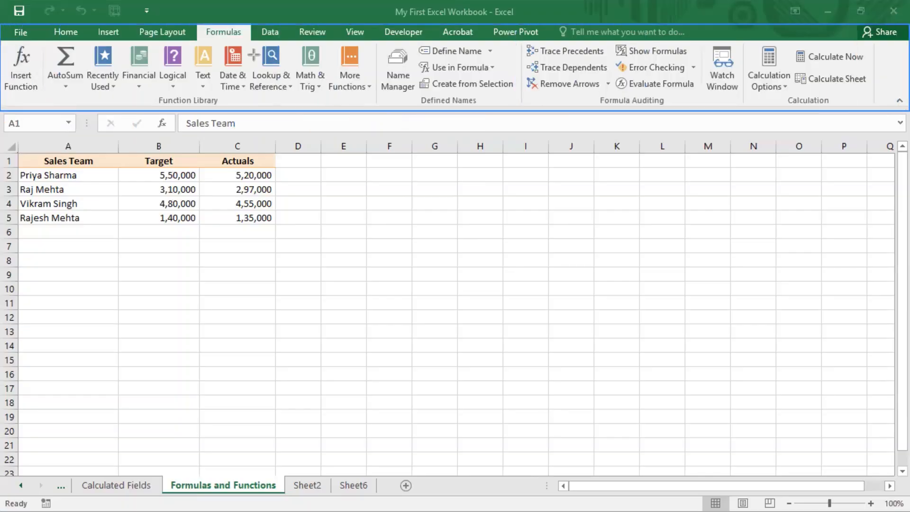
left_click_drag(250, 40, 254, 41)
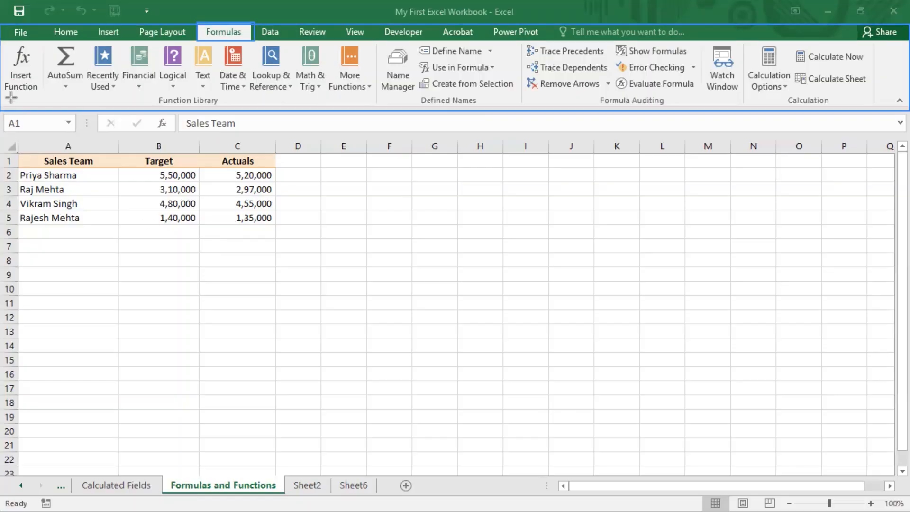
left_click_drag(4, 39, 875, 106)
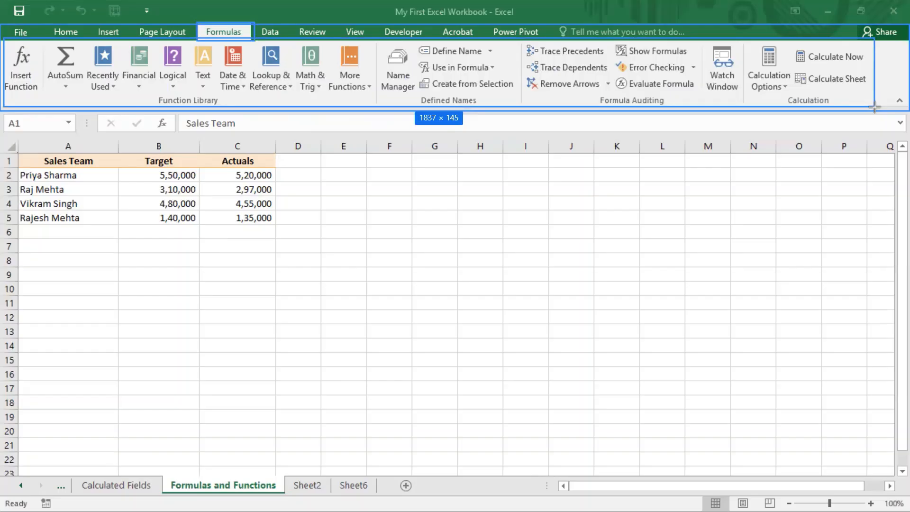
left_click_drag(874, 106, 874, 106)
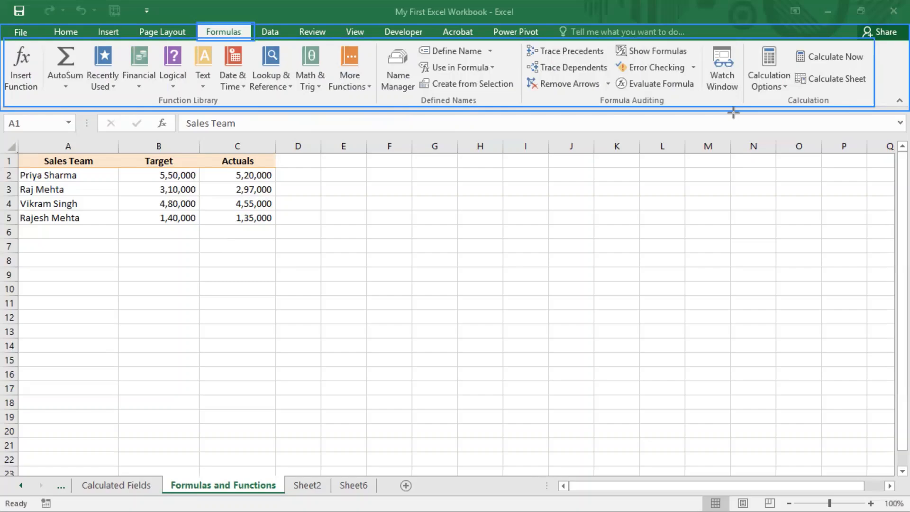
key("e")
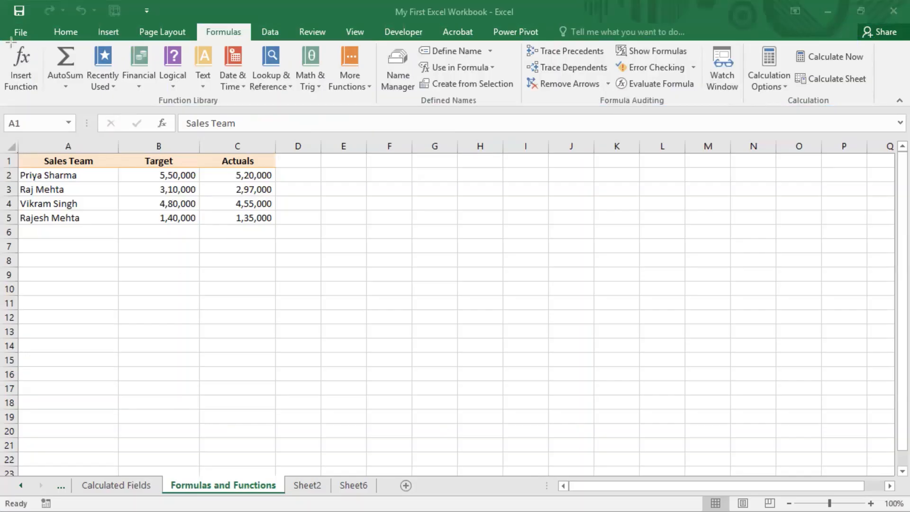
mouse_move(1, 41)
left_mouse_down()
mouse_move(29, 104)
mouse_move(41, 103)
left_mouse_up()
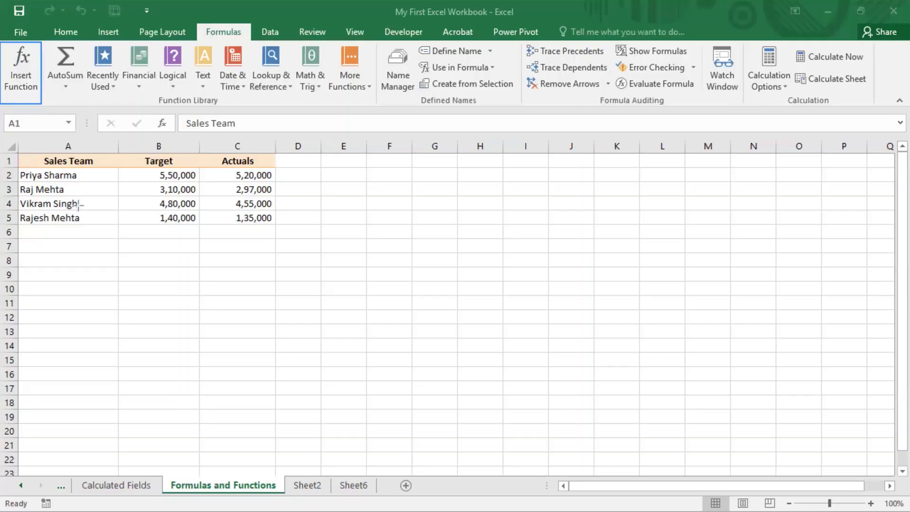
Open Insert Function for cell D2, browse the available function categories and look through the Statistical functions
left_click(21, 64)
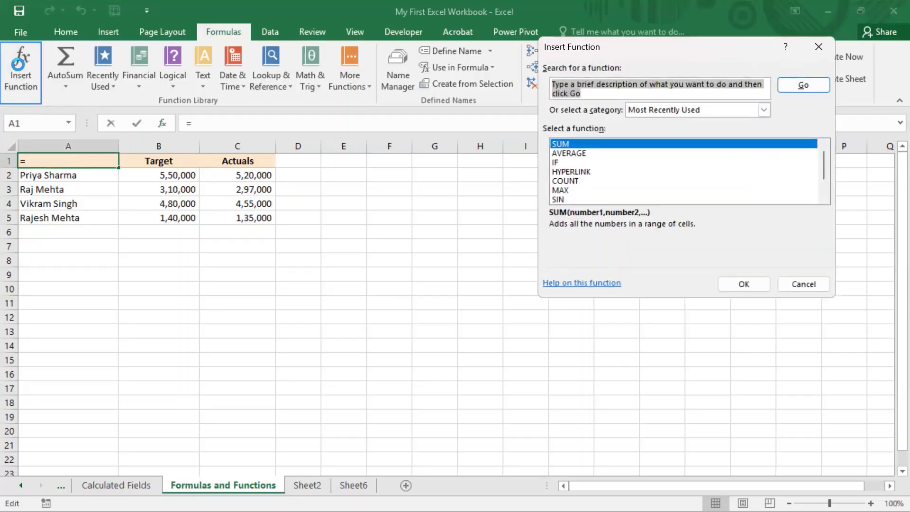
left_click(803, 284)
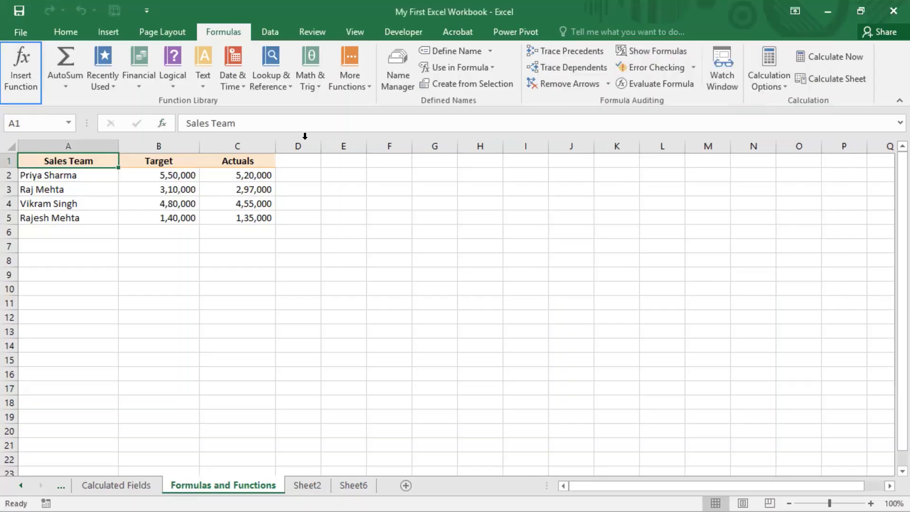
left_click(307, 177)
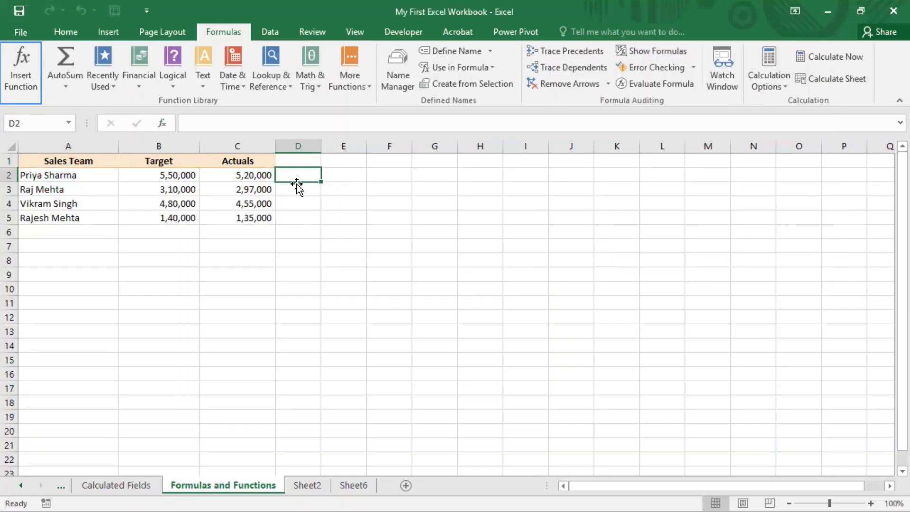
left_click(24, 68)
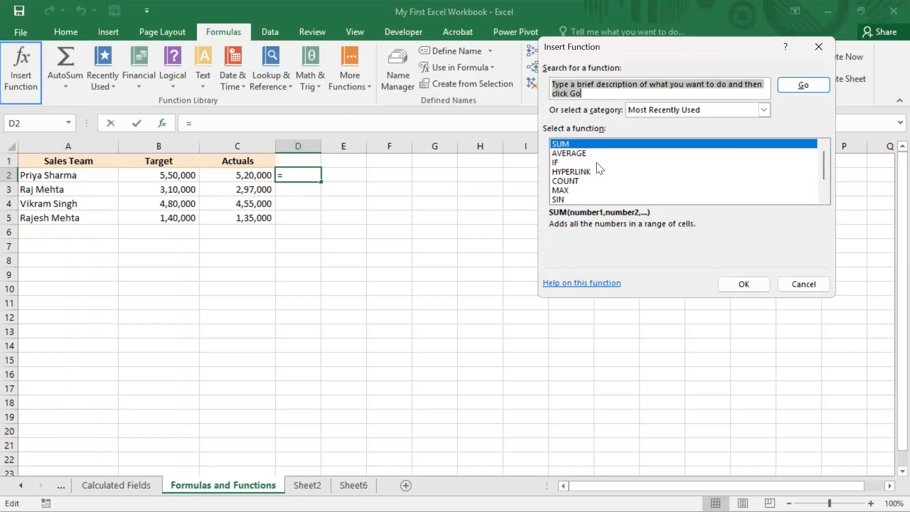
scroll(599, 168, "down", 1)
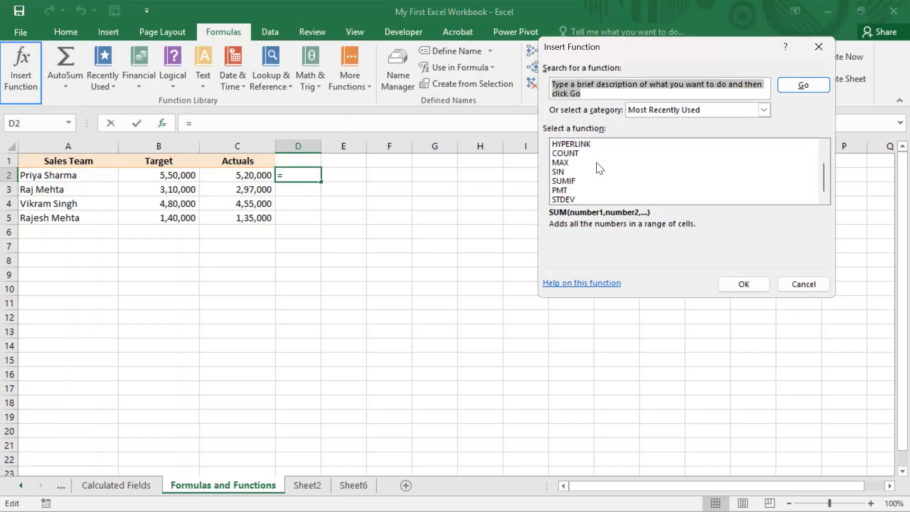
left_click(707, 114)
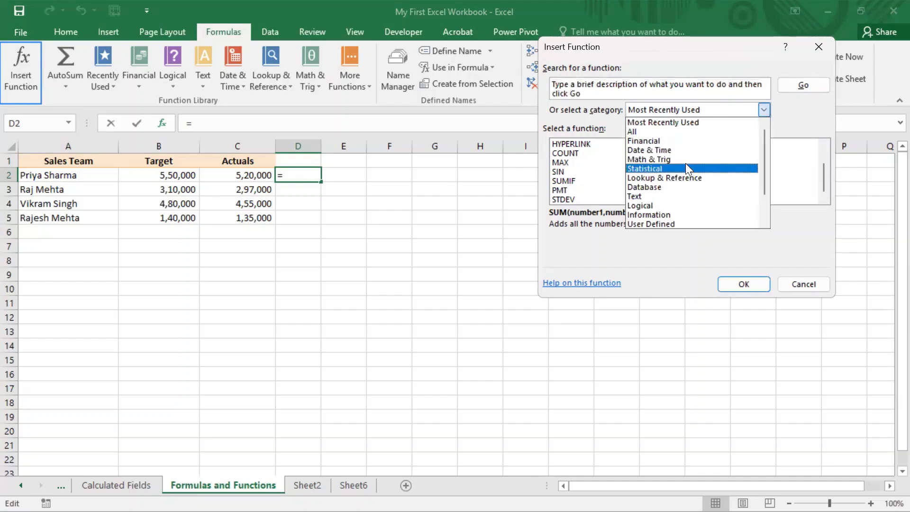
scroll(686, 167, "down", 1)
scroll(687, 156, "down", 1)
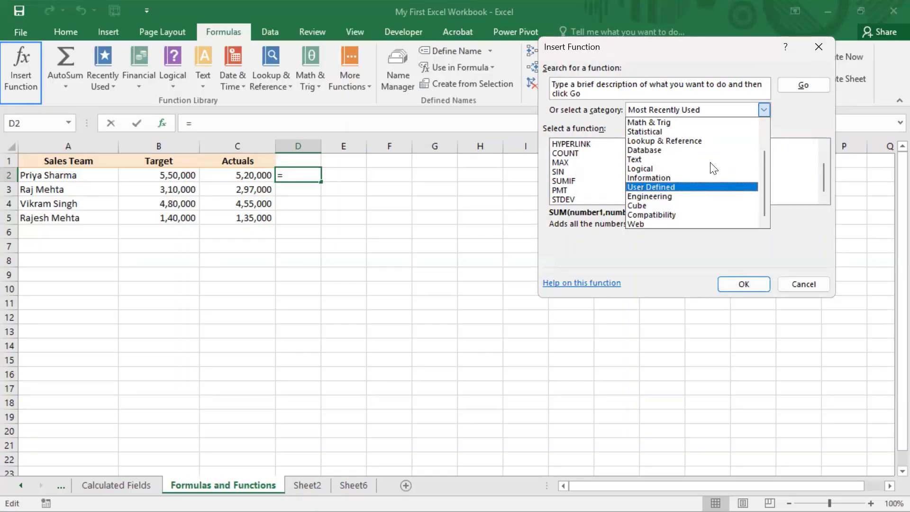
scroll(695, 143, "up", 1)
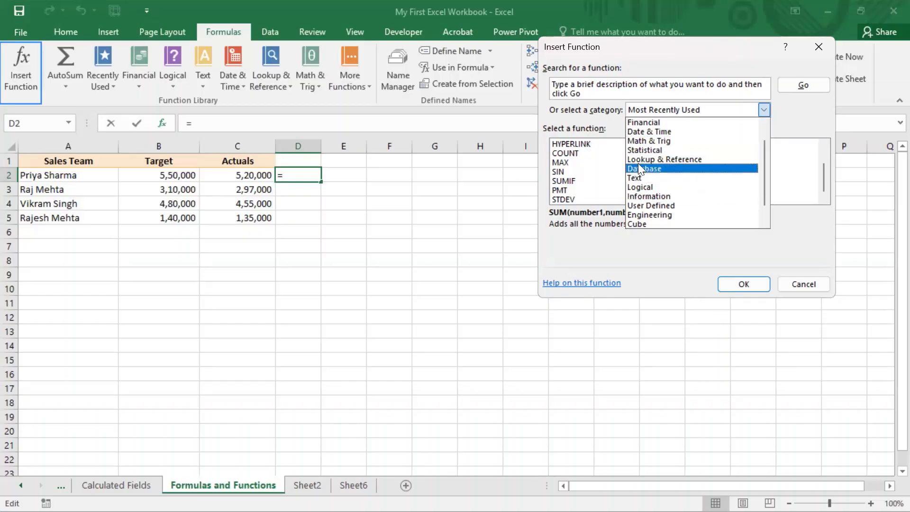
left_click(654, 148)
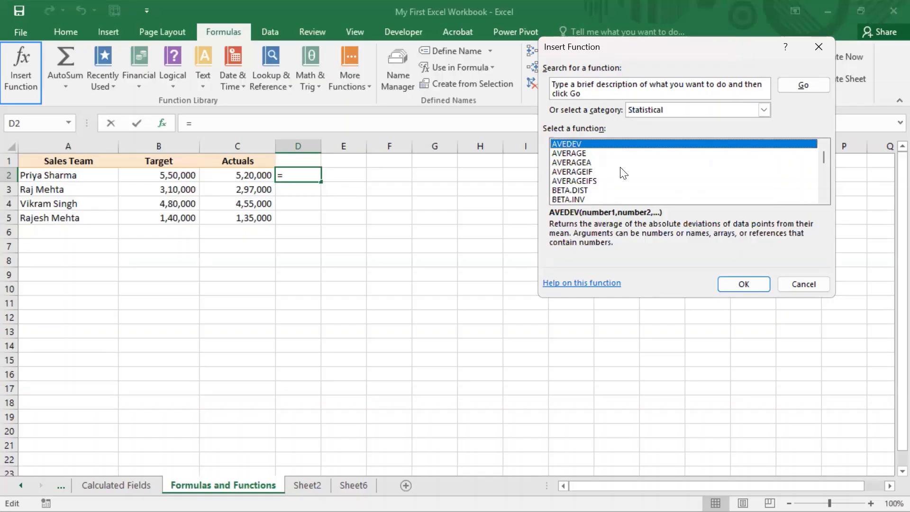
scroll(621, 172, "down", 5)
scroll(639, 168, "down", 2)
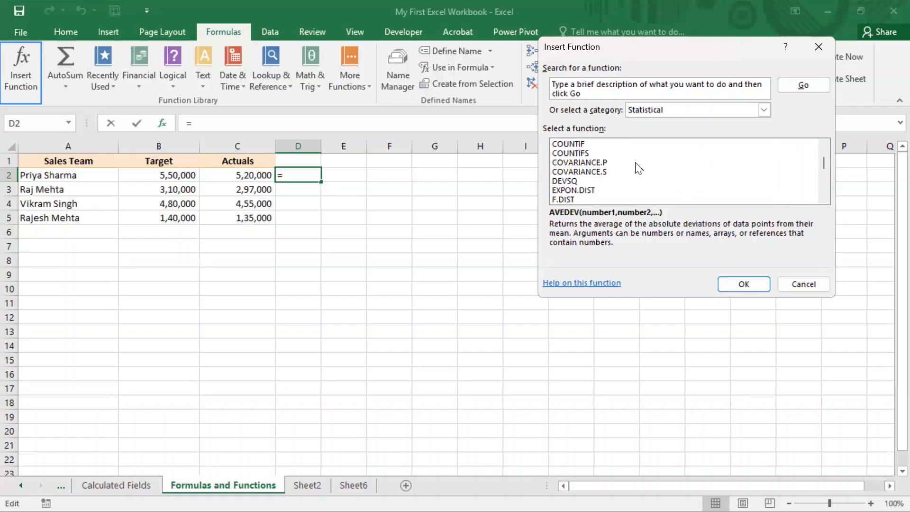
Look through the Text functions and the category list, then close Insert Function without inserting anything
left_click(695, 111)
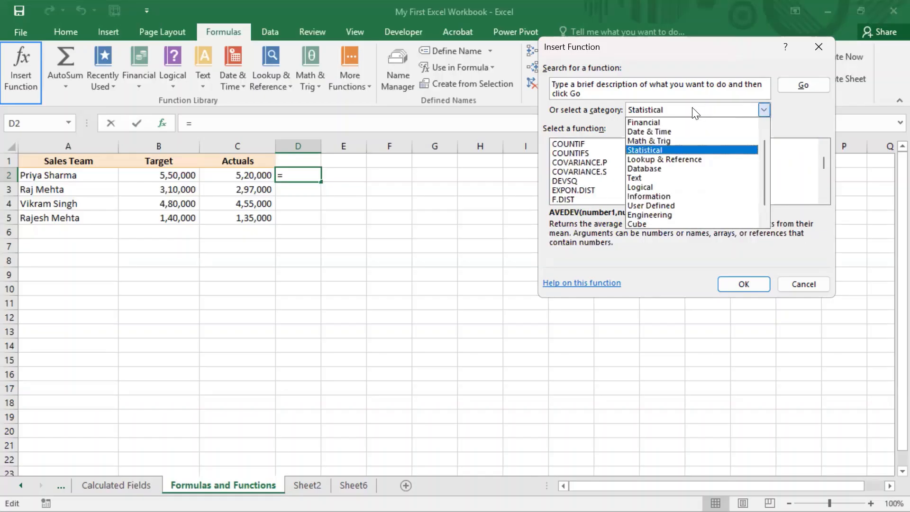
left_click(673, 178)
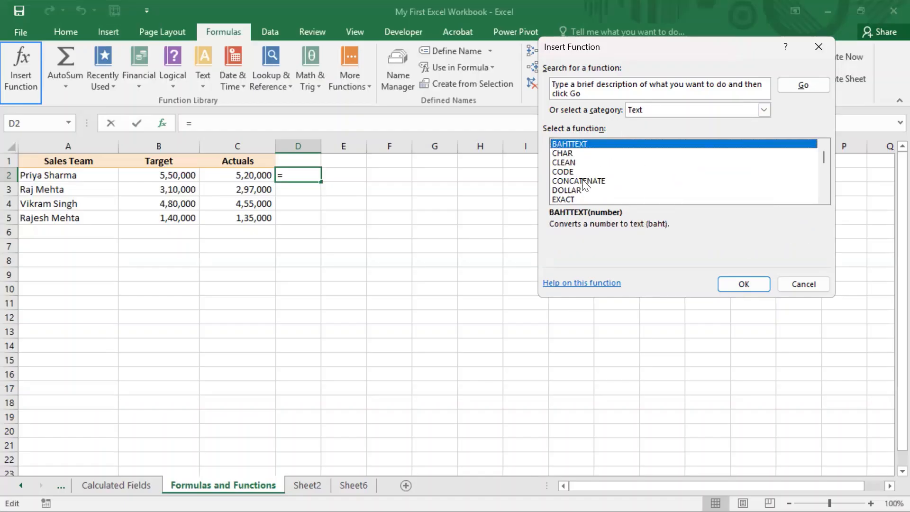
scroll(617, 180, "down", 3)
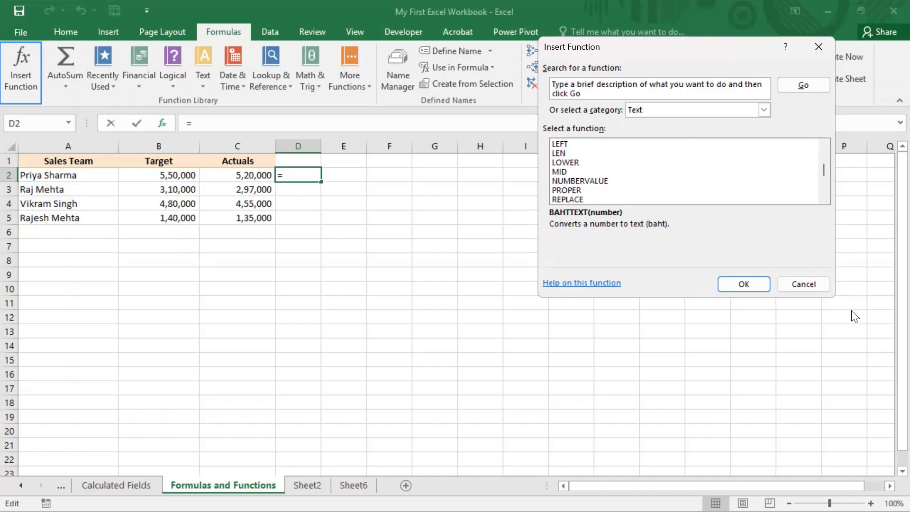
left_click(686, 112)
scroll(702, 207, "up", 1)
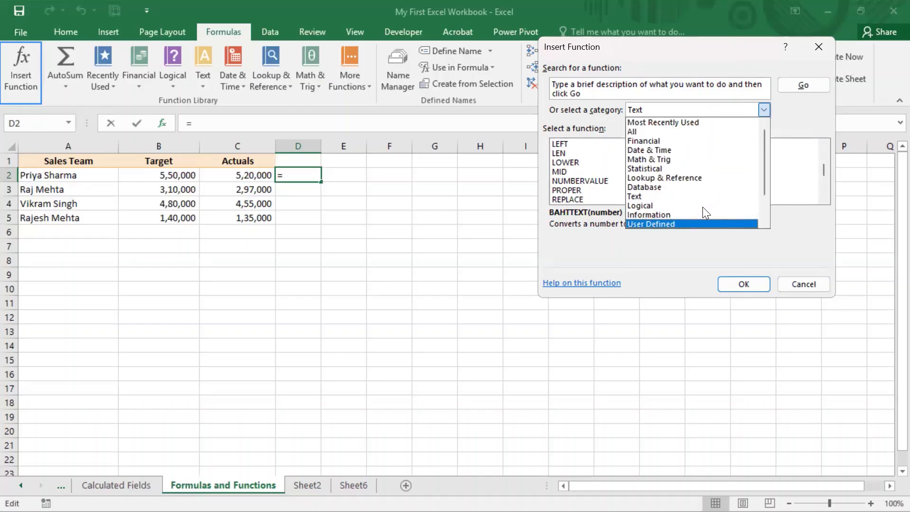
left_click(795, 286)
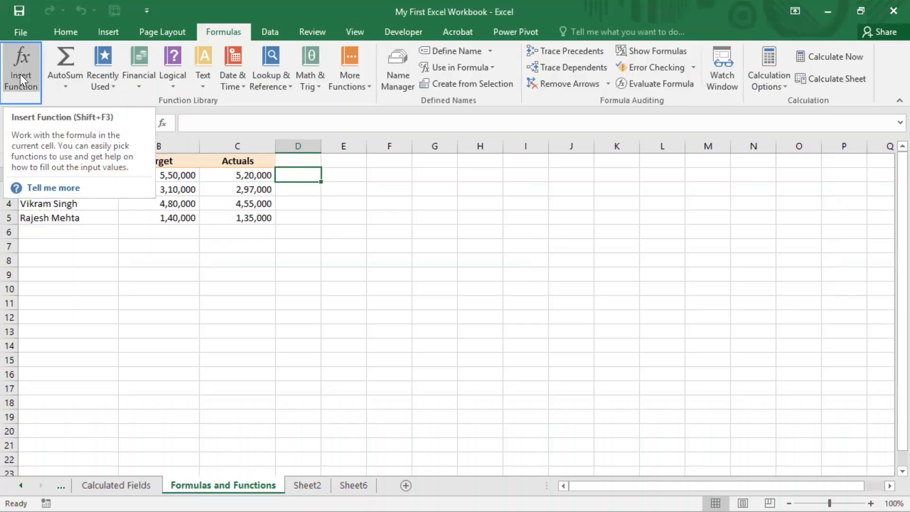
View the AutoSum options and try an AutoSum total below the Actuals column in cell C6
left_click(66, 90)
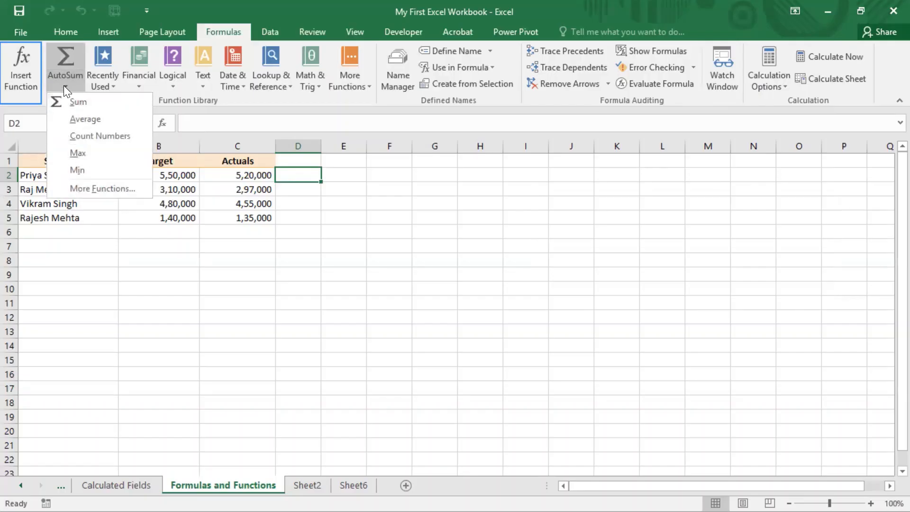
left_click(263, 228)
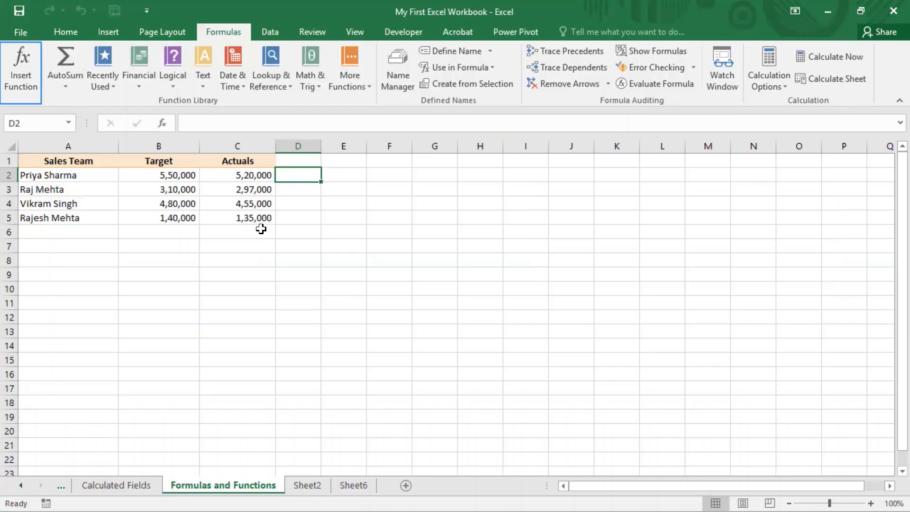
left_click(260, 230)
left_click(67, 60)
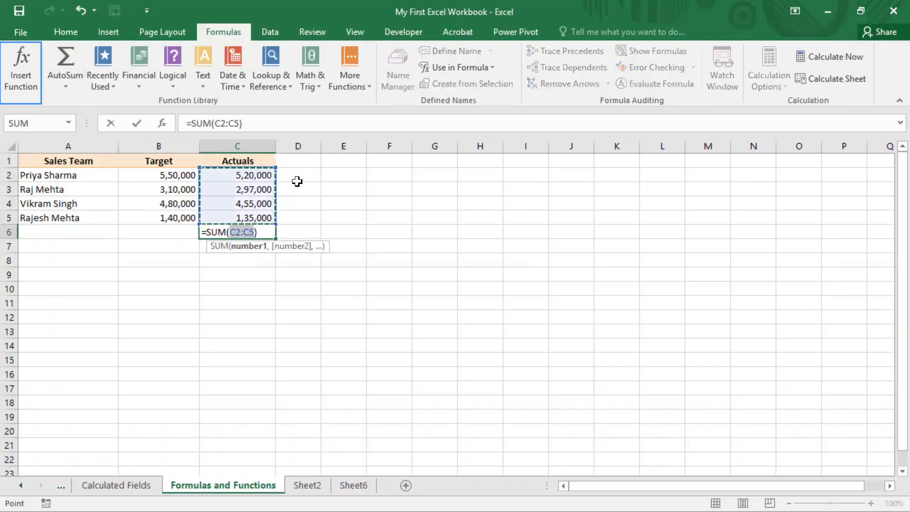
left_click(153, 290)
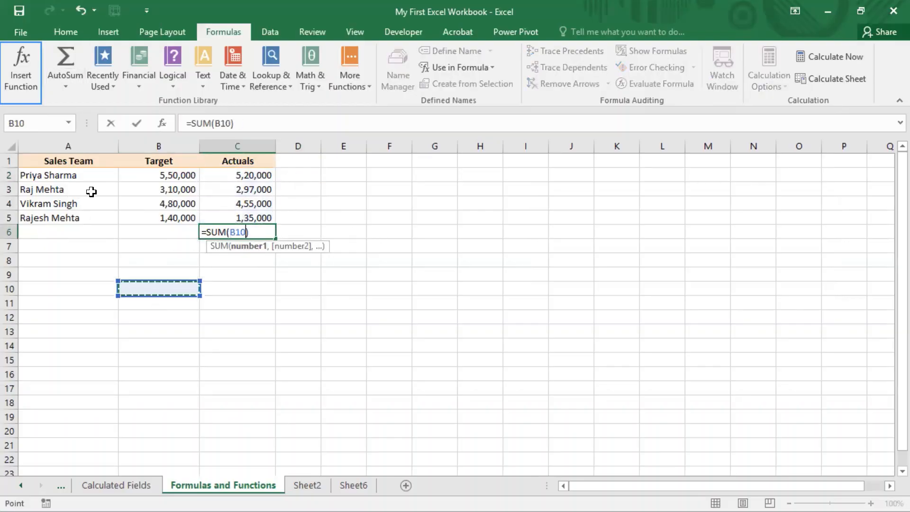
Try switching the AutoSum in cell C6 to Average, then clear the cell's formula
left_click(62, 89)
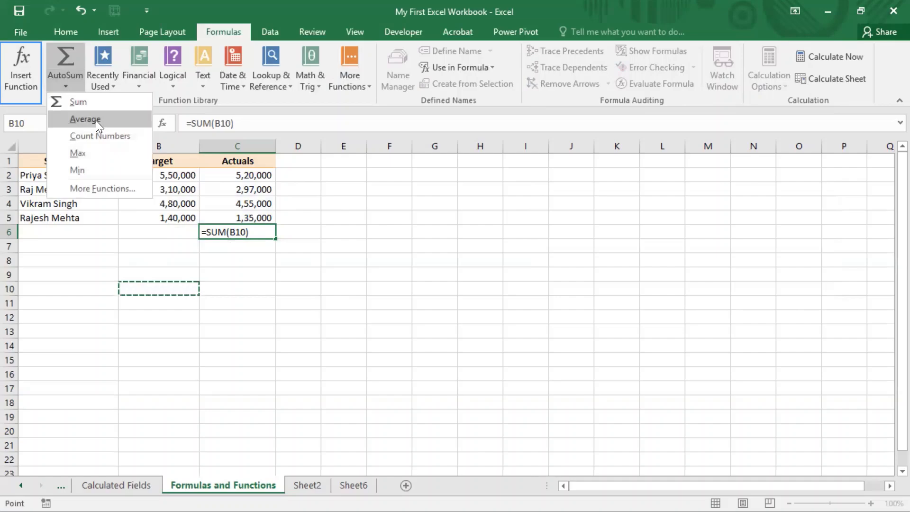
left_click(96, 121)
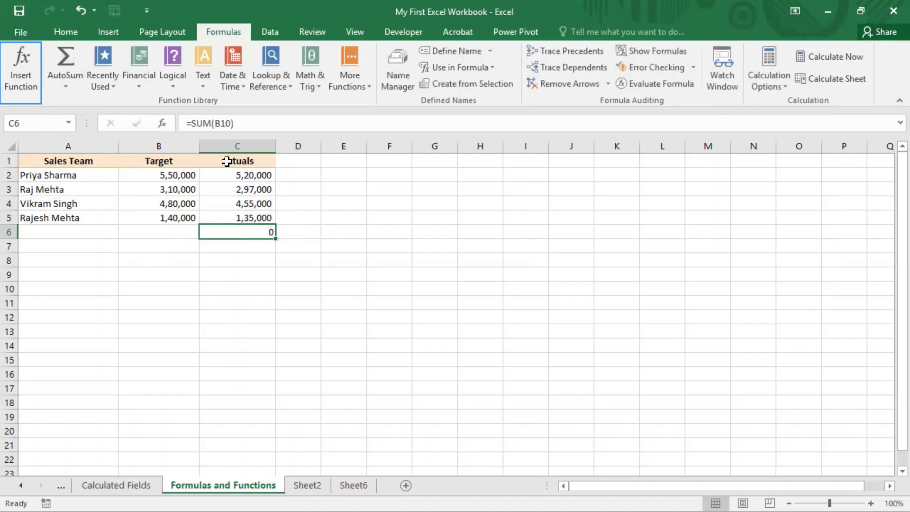
left_click_drag(241, 176, 256, 221)
left_click(257, 231)
key("Delete")
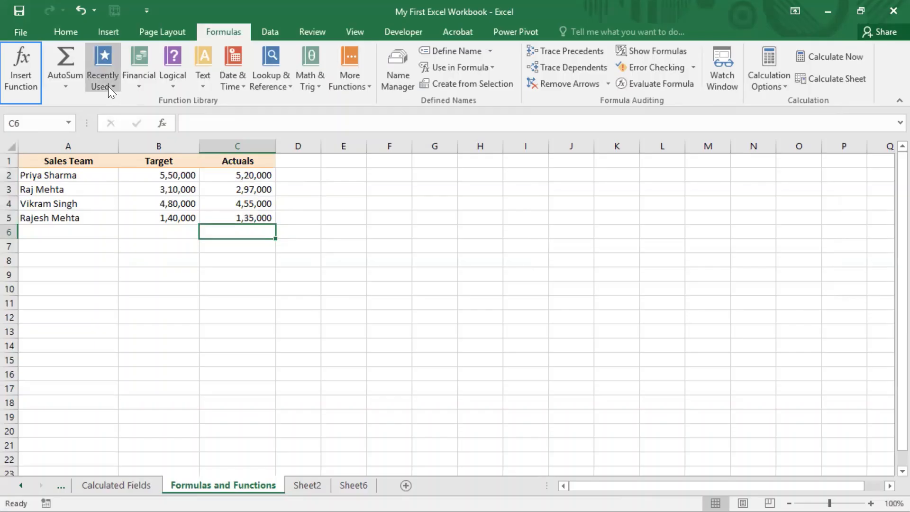
Examine the Recently Used, Financial, Logical and Text function lists in the Function Library without inserting a function
left_click(110, 87)
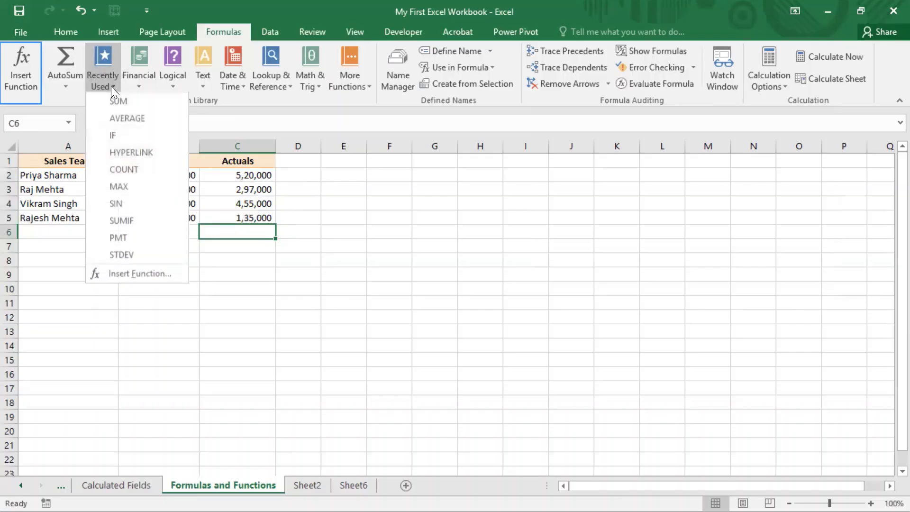
left_click(141, 85)
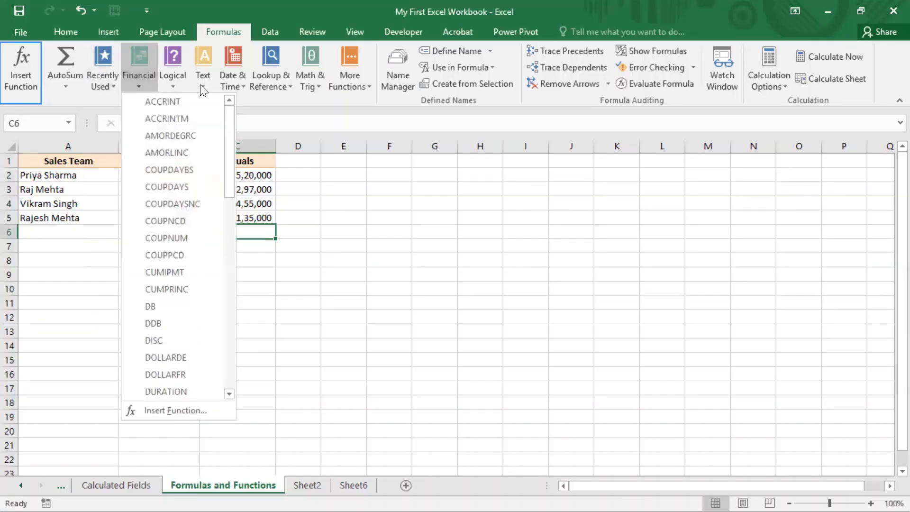
left_click(180, 89)
left_click(175, 83)
left_click(194, 256)
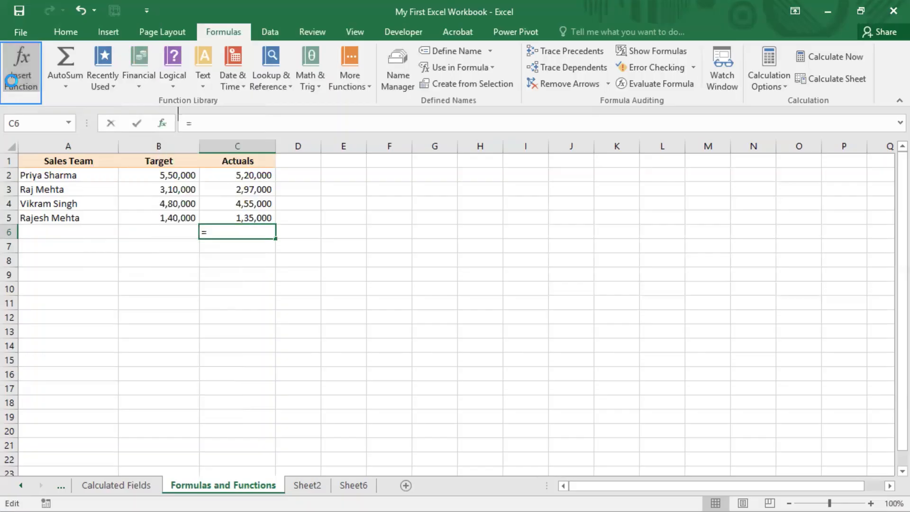
left_click(796, 283)
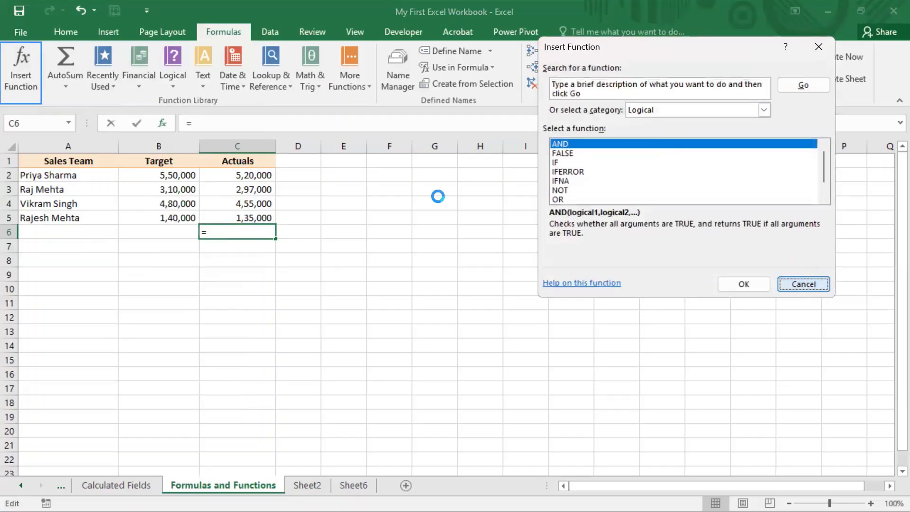
left_click(204, 89)
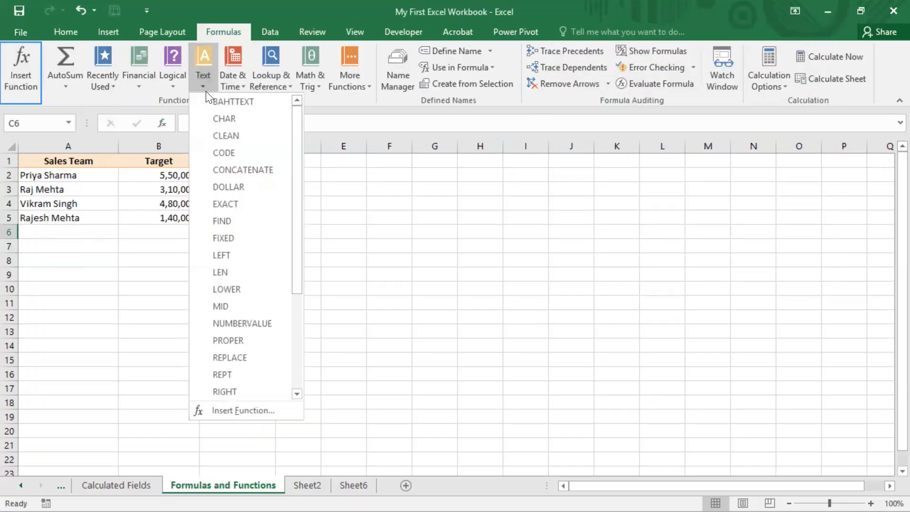
left_click(81, 97)
Search Insert Function for "len" and close the dialog without inserting a function
left_click(22, 68)
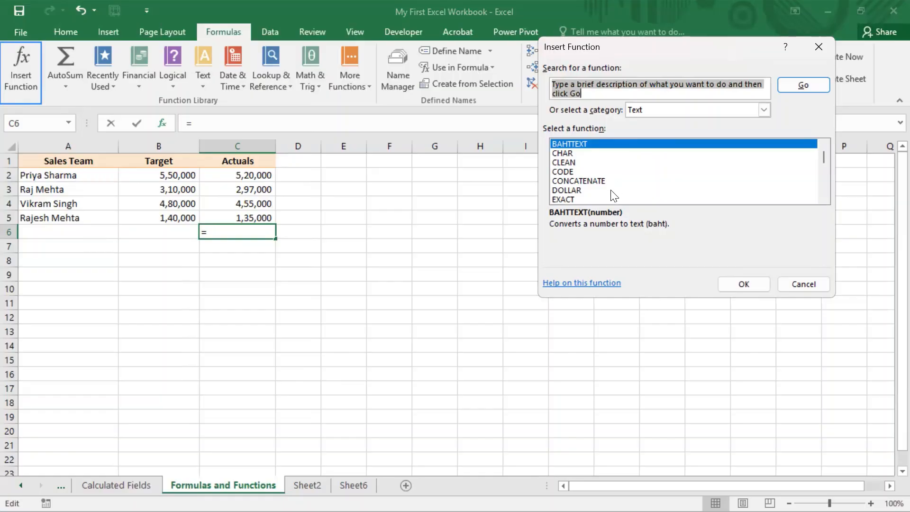
left_click(633, 96)
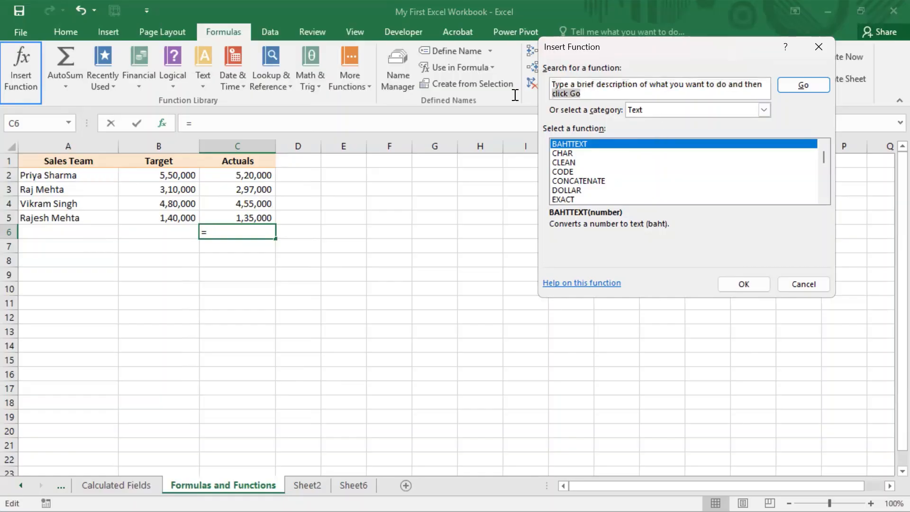
left_click(532, 71)
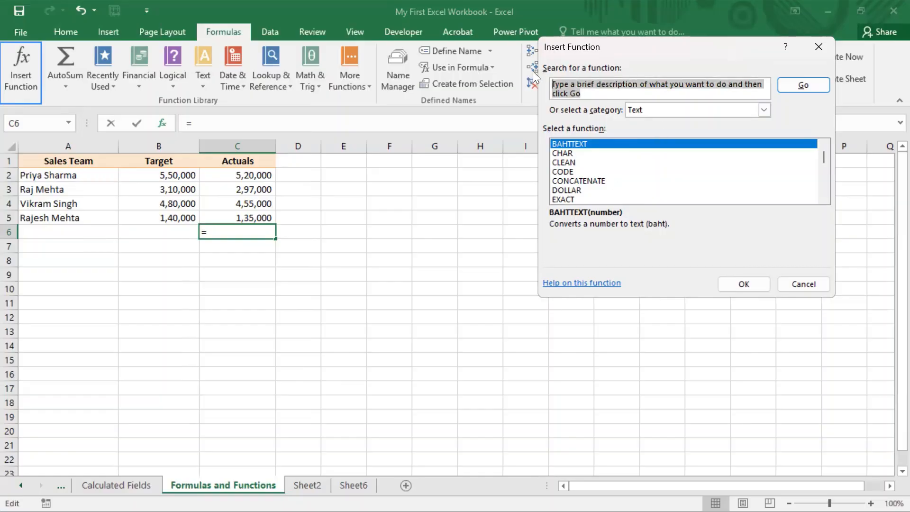
type("len")
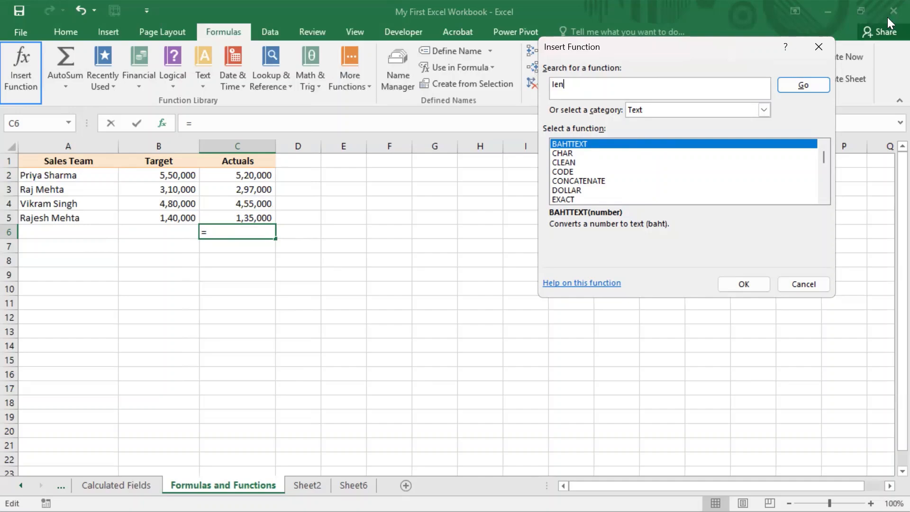
left_click(807, 85)
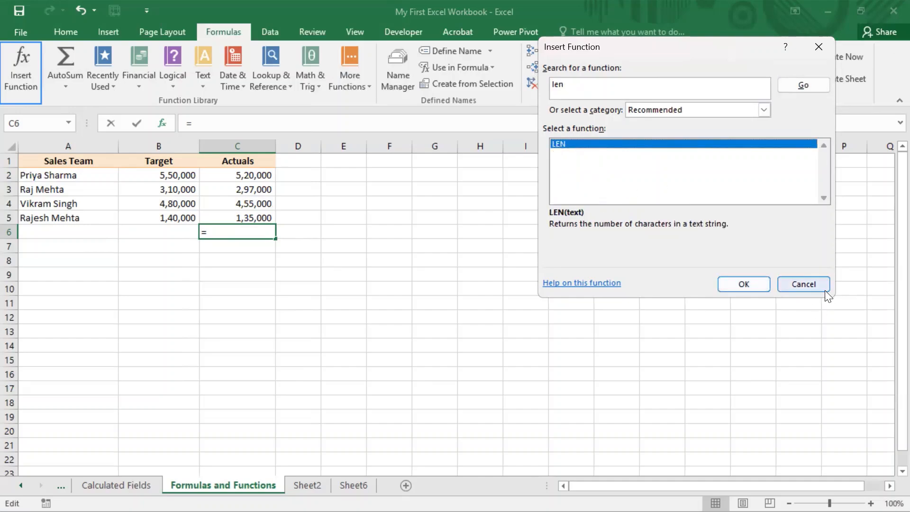
left_click(814, 284)
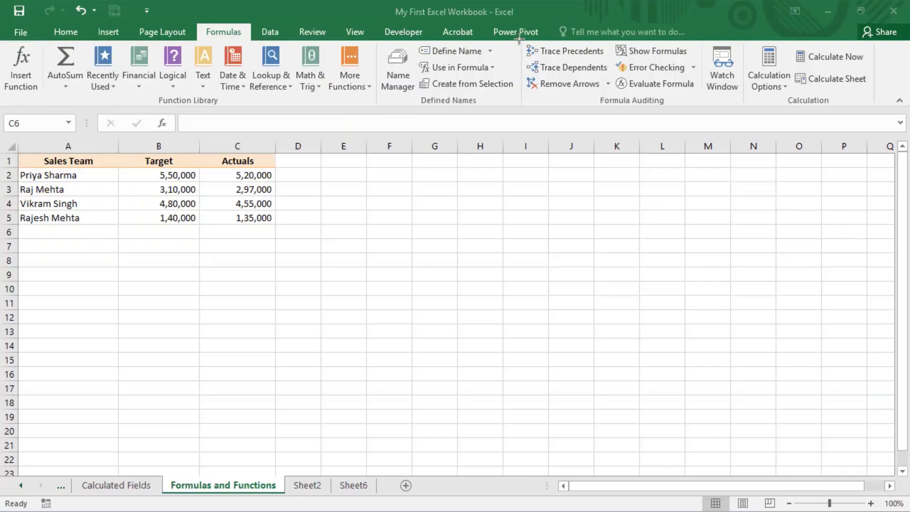
View the available Calculation Options without changing the calculation mode
mouse_move(519, 39)
left_mouse_down()
mouse_move(557, 104)
mouse_move(752, 108)
mouse_move(744, 111)
left_mouse_up()
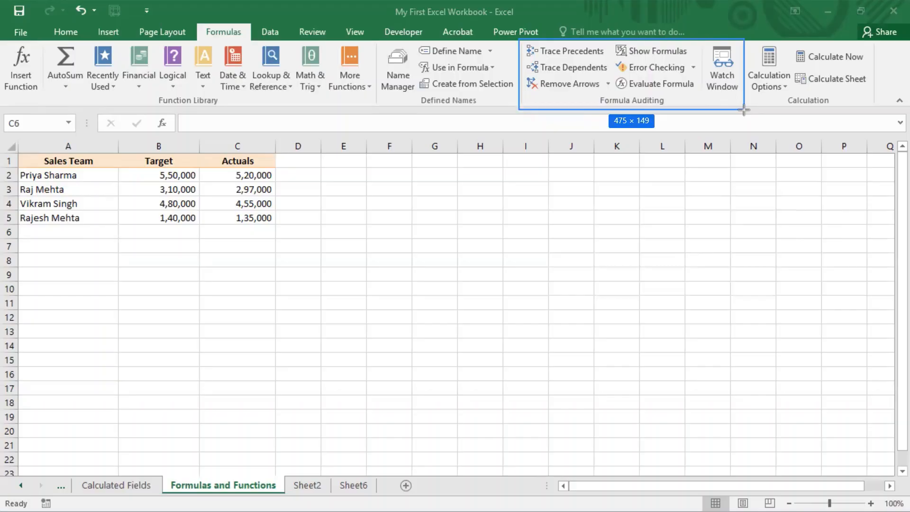
left_click_drag(744, 110, 744, 111)
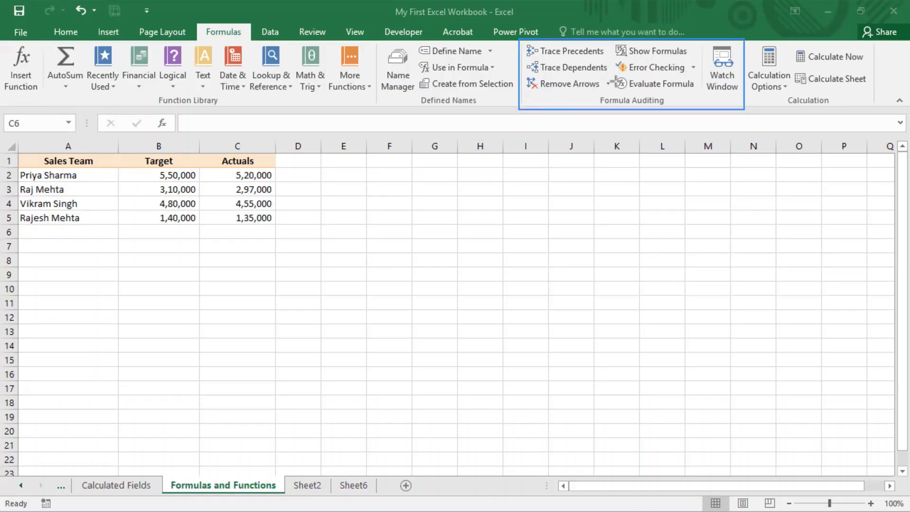
left_click_drag(742, 40, 880, 111)
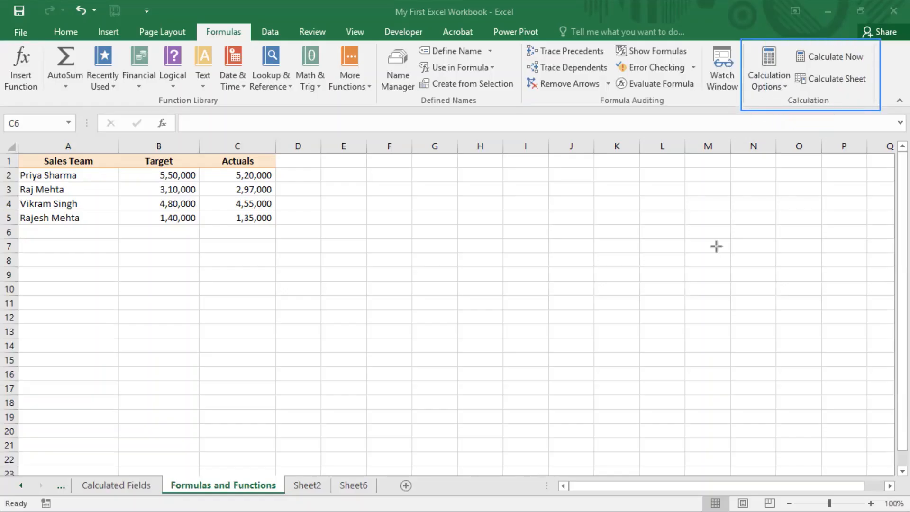
left_click(776, 81)
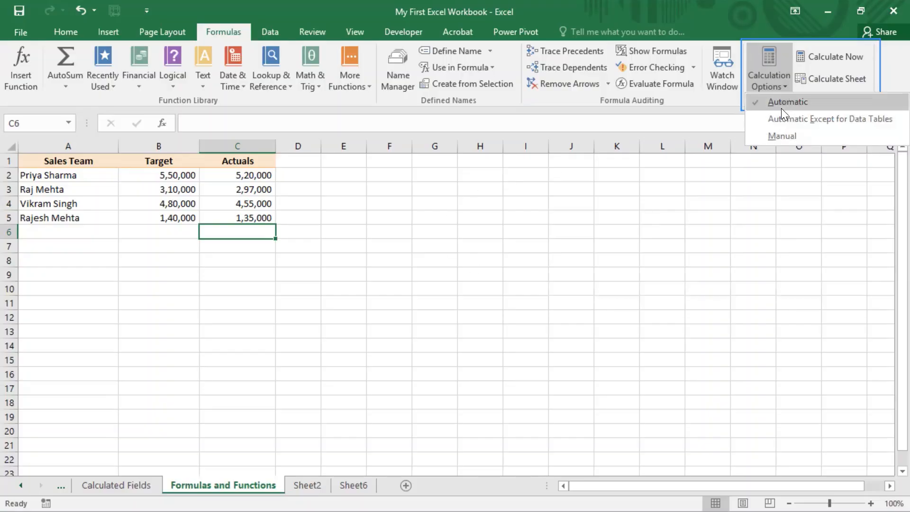
key("Escape")
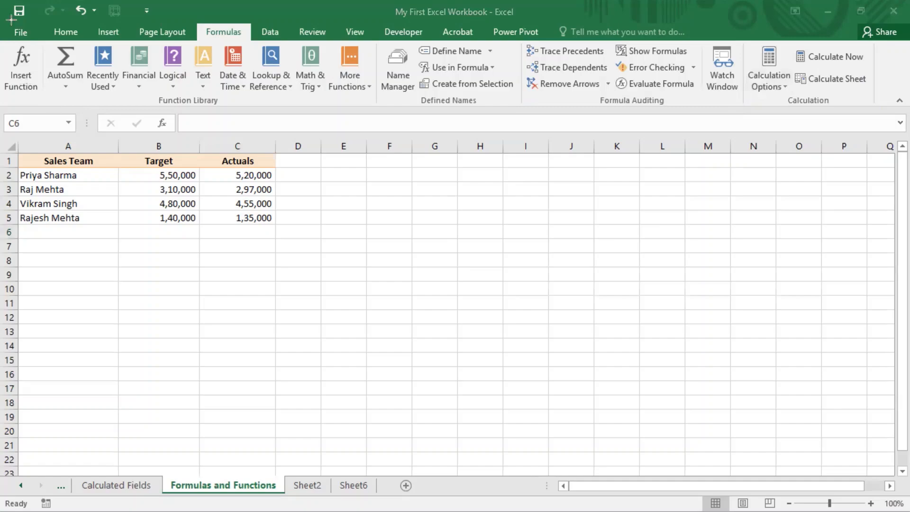
left_click_drag(4, 21, 897, 112)
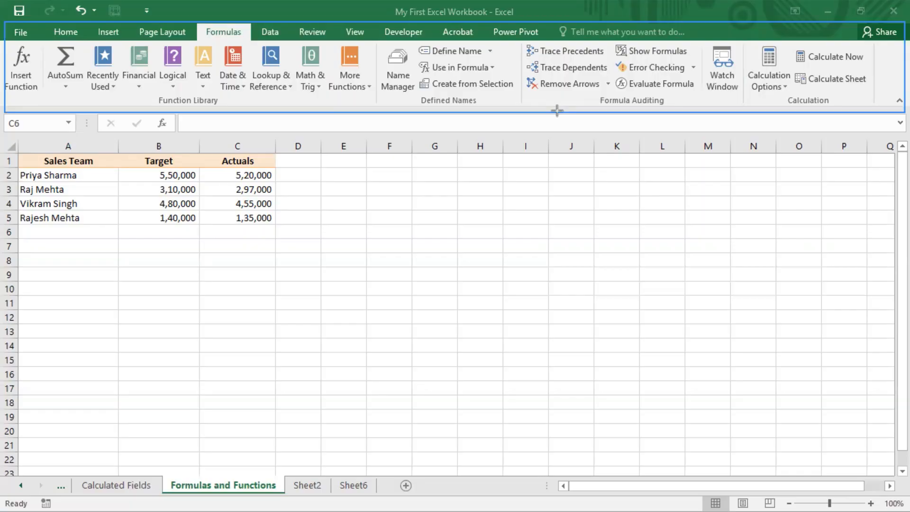
left_click(288, 185)
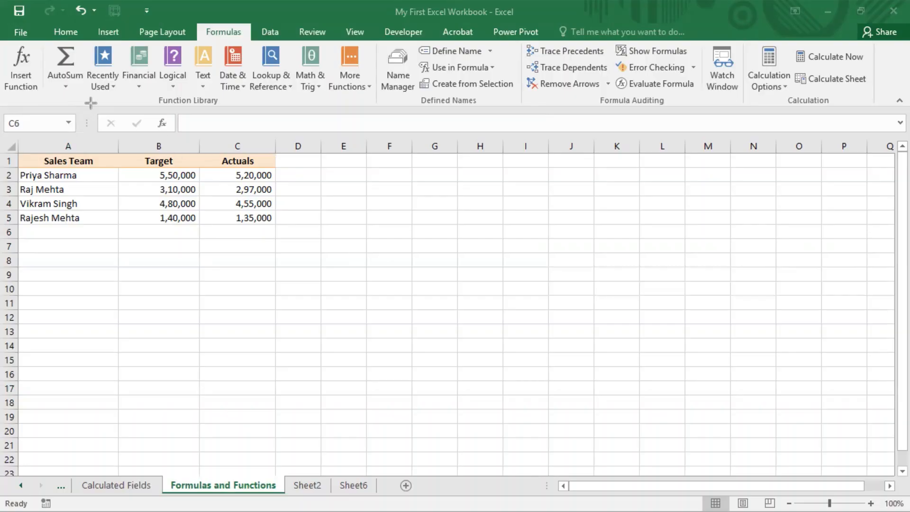
left_click_drag(90, 103, 898, 138)
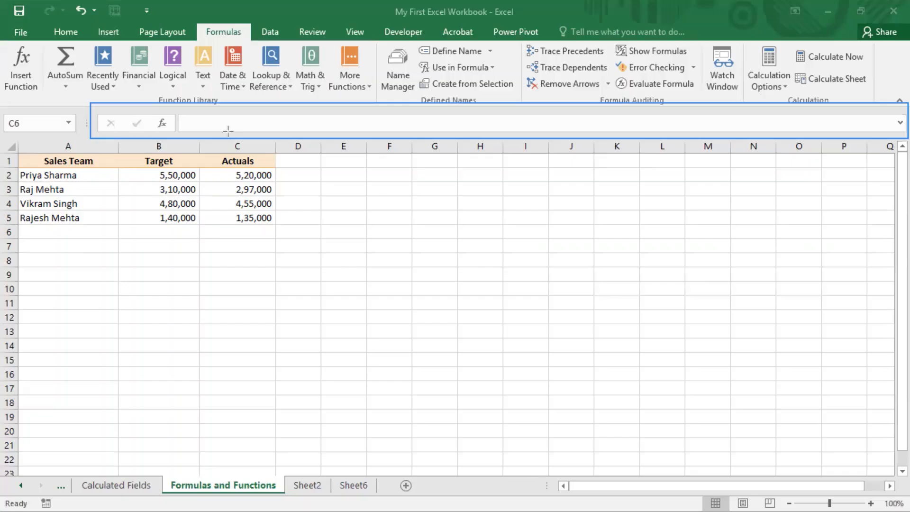
left_click_drag(150, 110, 175, 134)
Open Insert Function from the formula bar and cancel it, and expand and collapse the formula bar
left_click(166, 122)
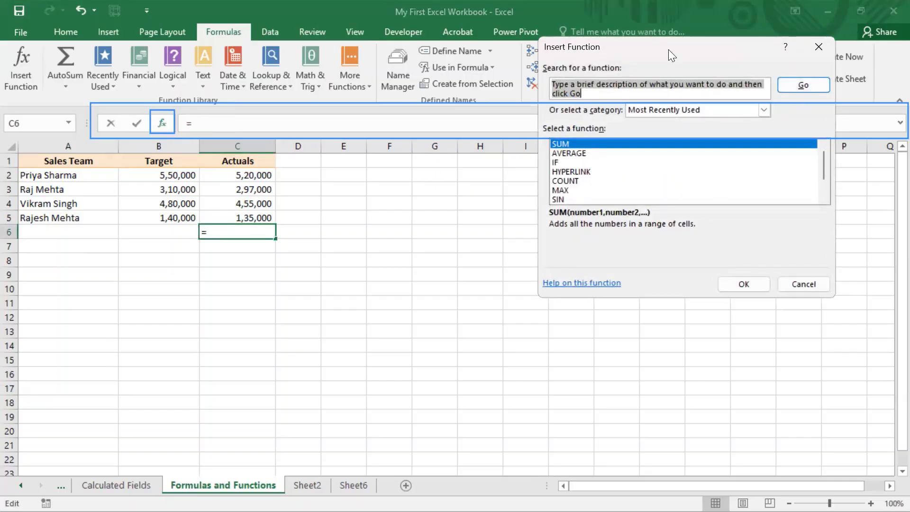
left_click(803, 284)
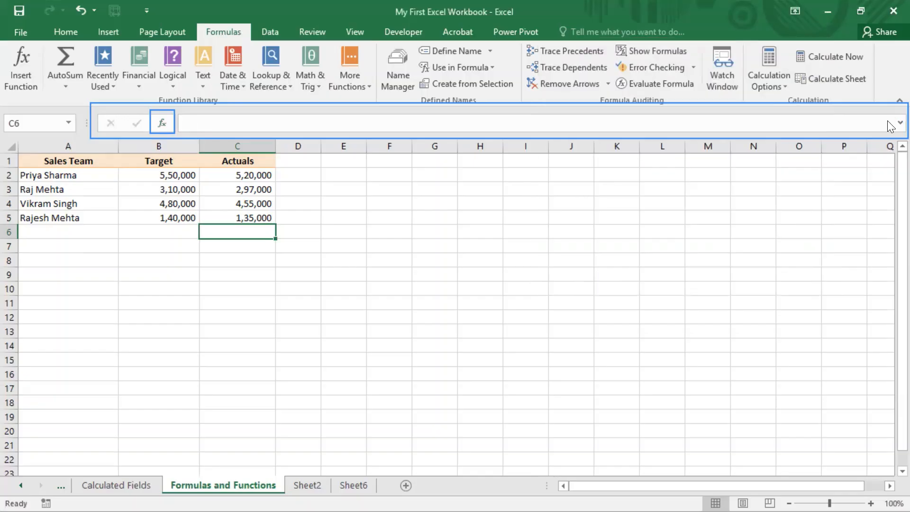
left_click(900, 122)
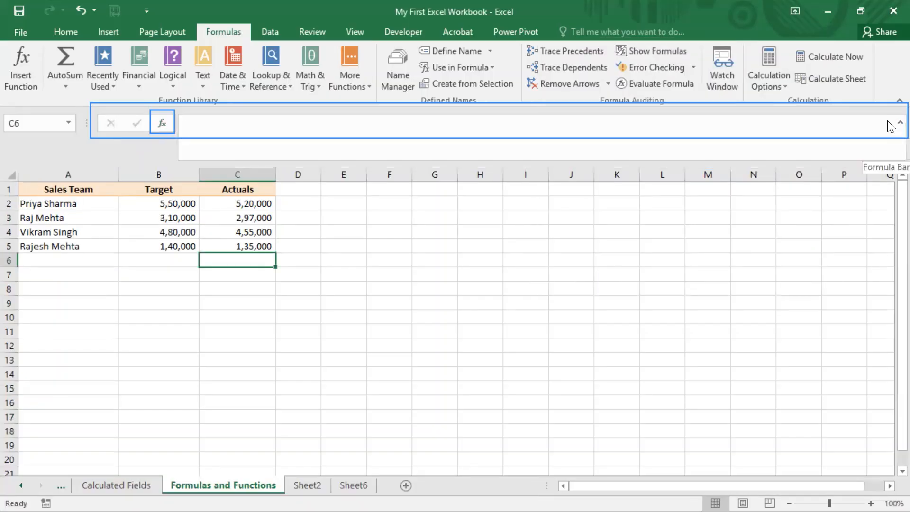
left_click(898, 122)
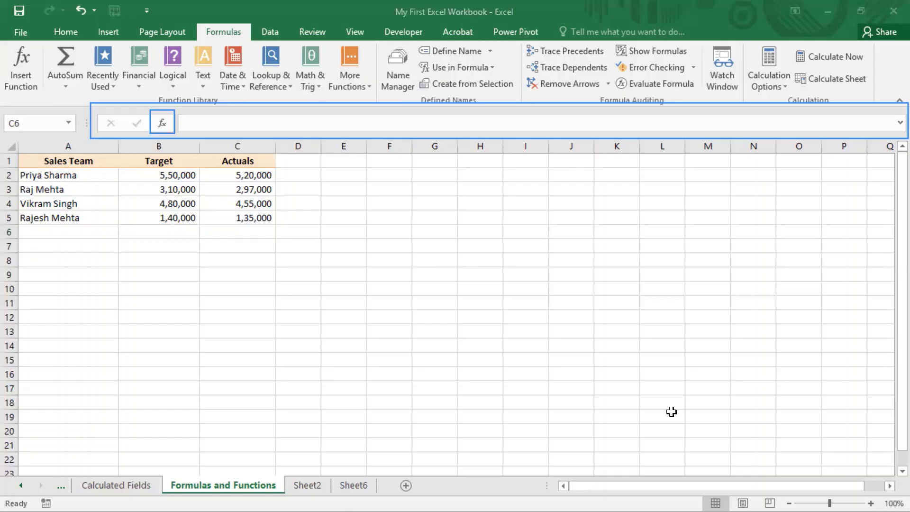
Total the Target column in cell B6 with the formula =SUM(B2:B5)
left_click(303, 175)
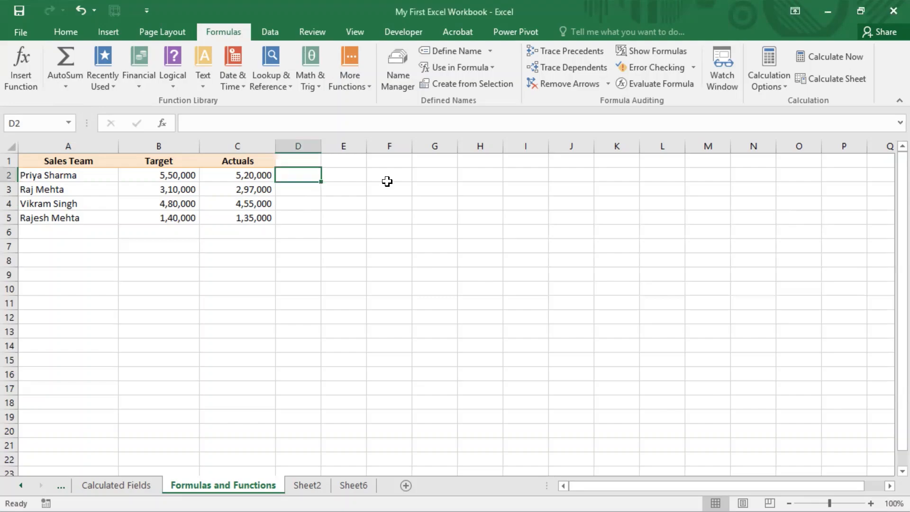
left_click(186, 233)
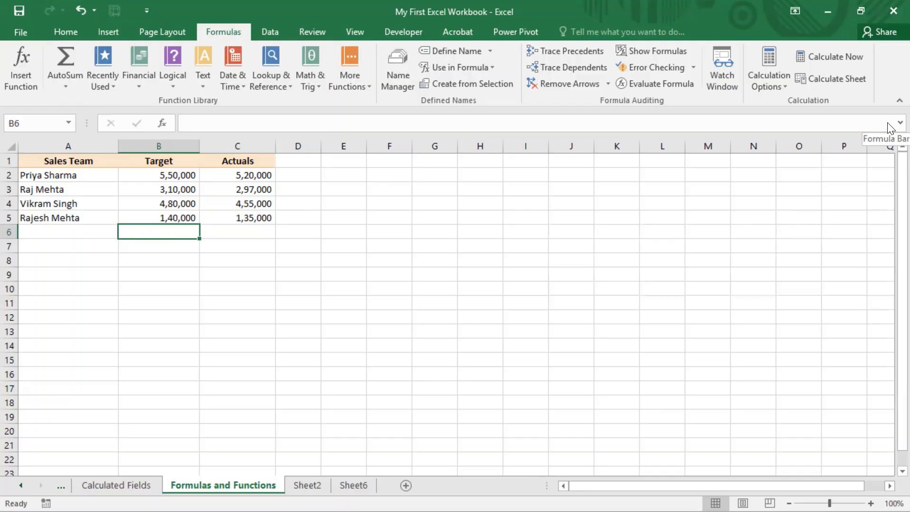
type("=")
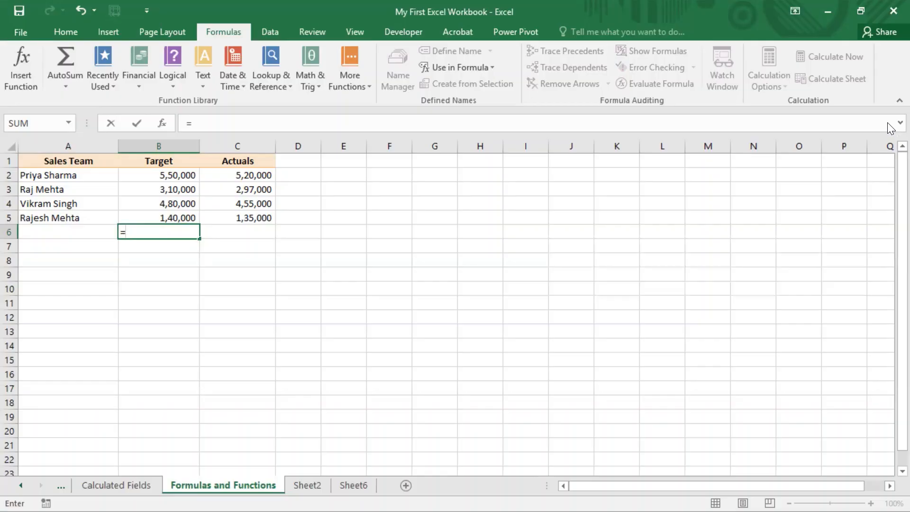
type("sum")
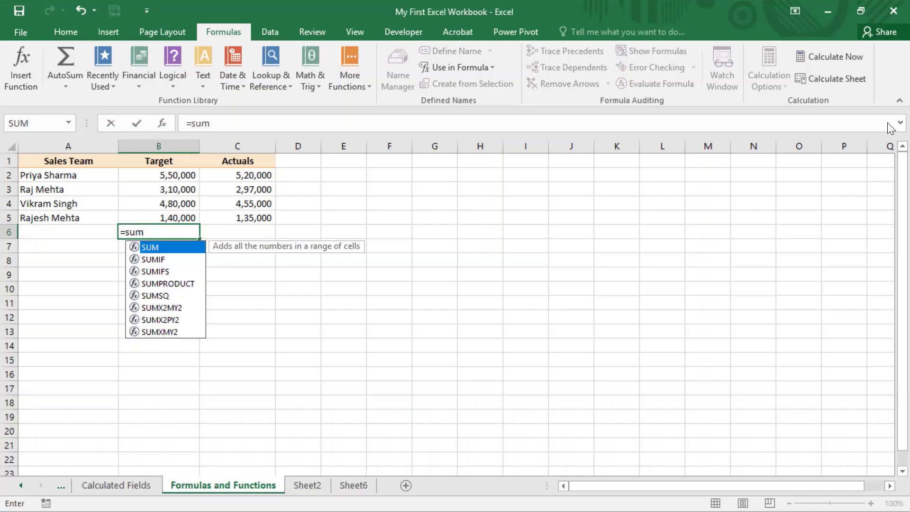
type("(")
key("Up")
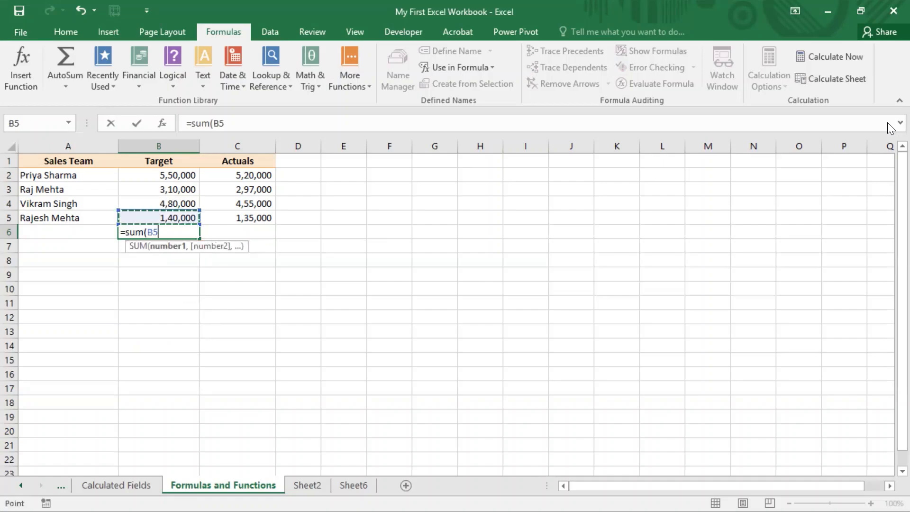
key("Up")
key("Up")
key("Up")
key("shift+Down")
key("shift+Down")
key("shift+Down")
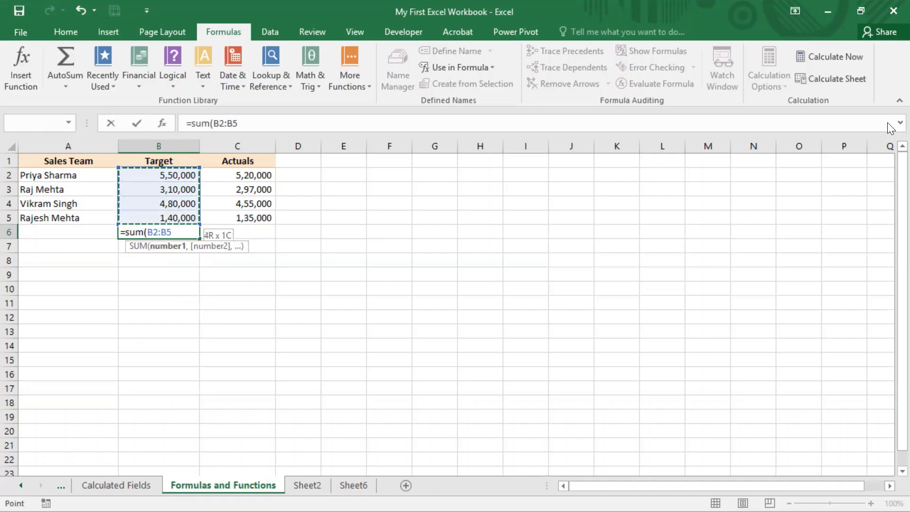
key("Return")
key("Up")
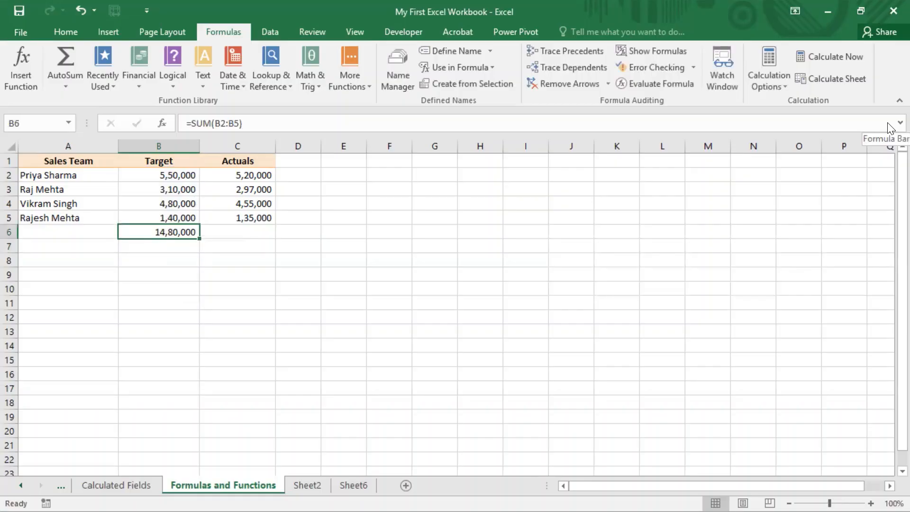
key("Down")
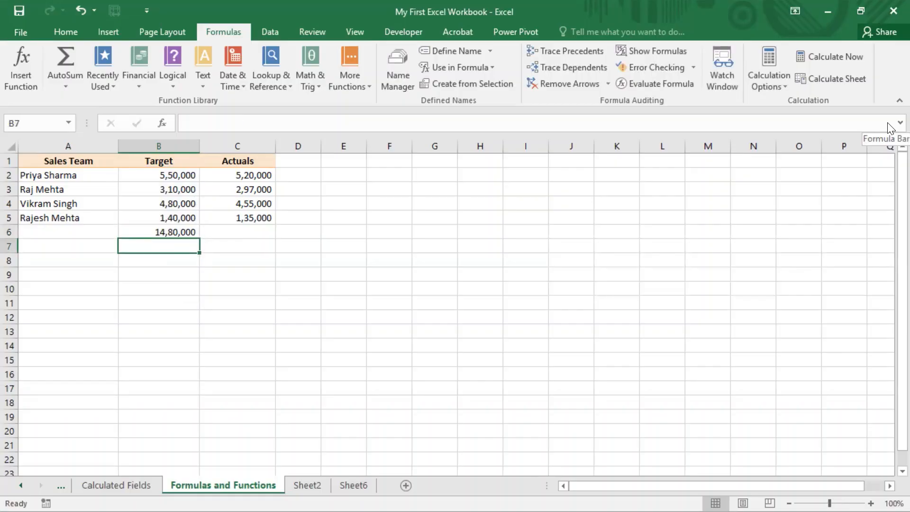
Divide Actuals by Target in cell D2 with the formula =C2/B2 and format the cell as a percentage
key("Up")
key("Up")
key("Up")
key("Up")
key("Up")
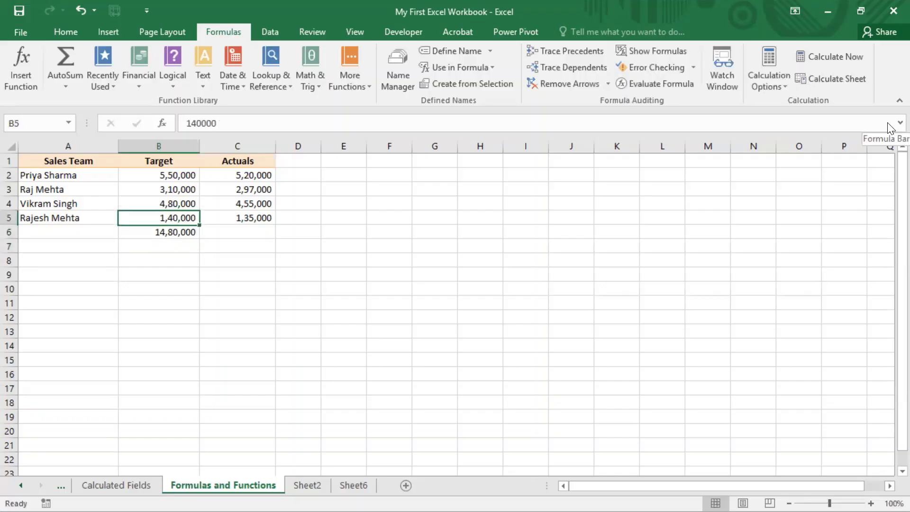
key("Right")
key("Right")
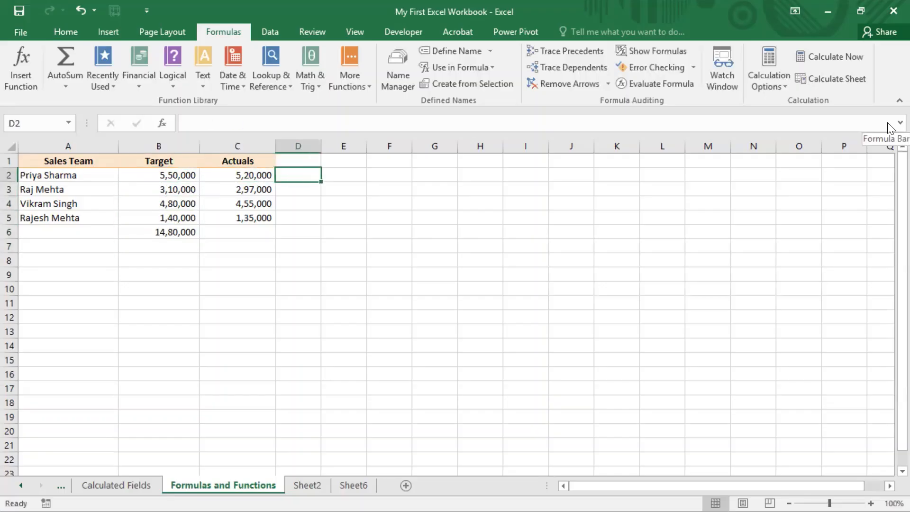
key("Left")
key("Left")
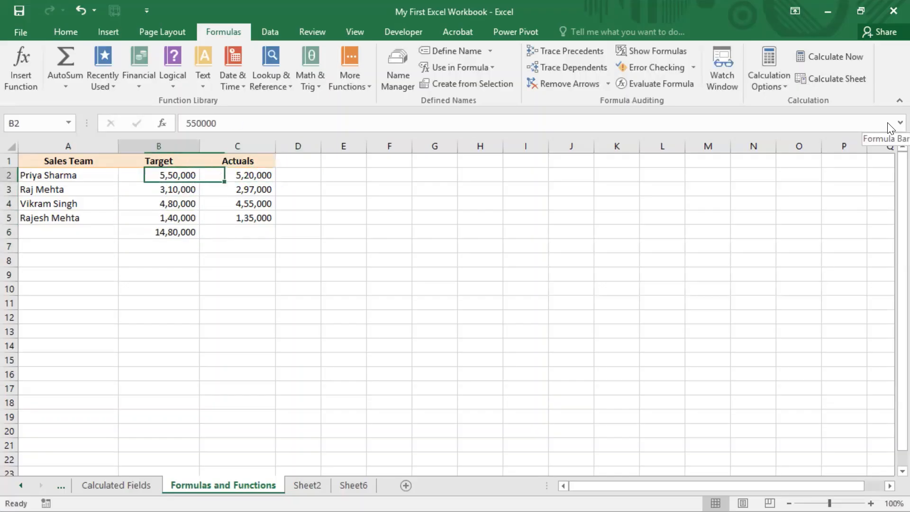
key("Right")
key("Right")
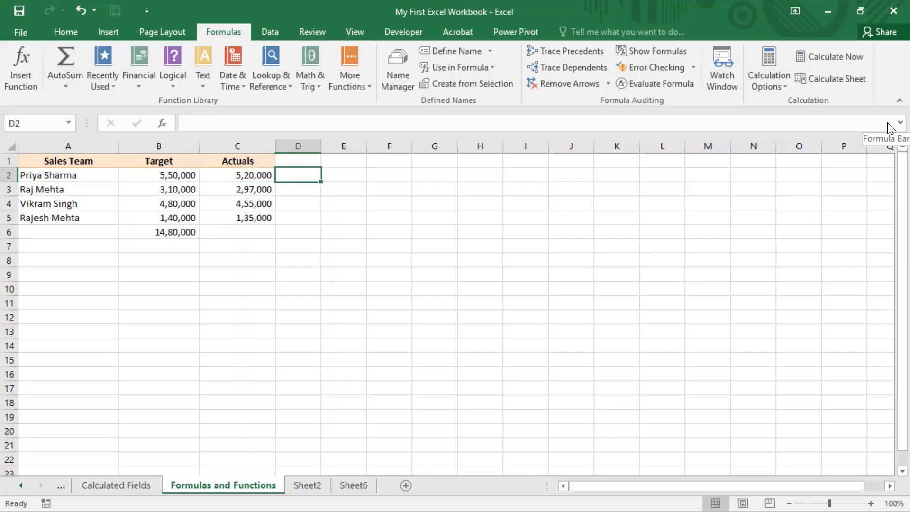
type("=")
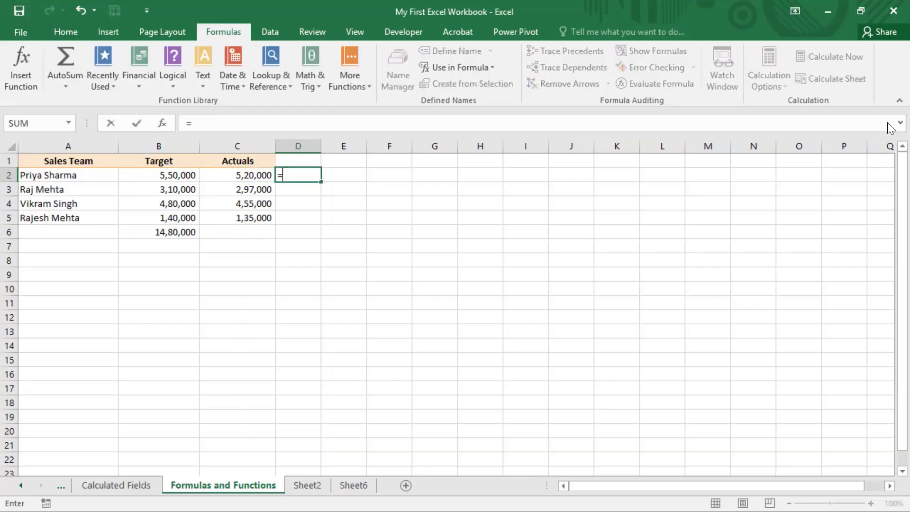
key("Left")
type("/")
key("Left")
key("Left")
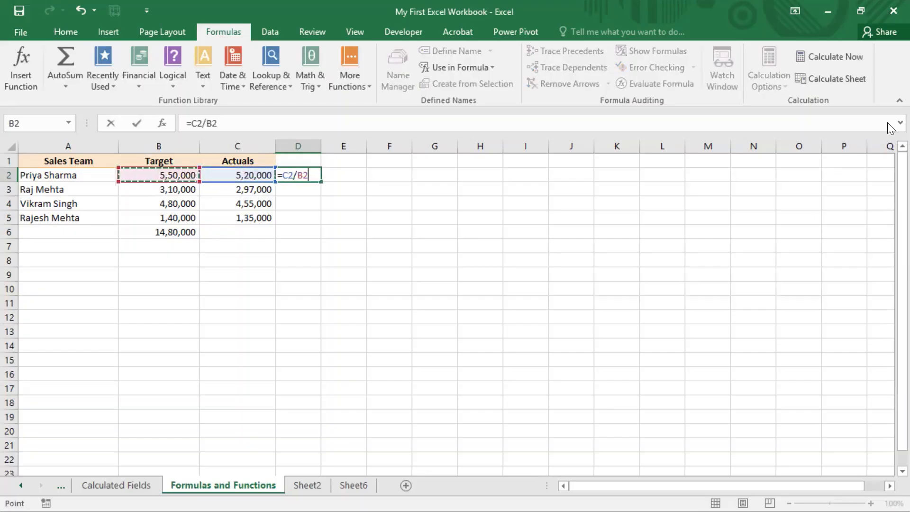
key("Return")
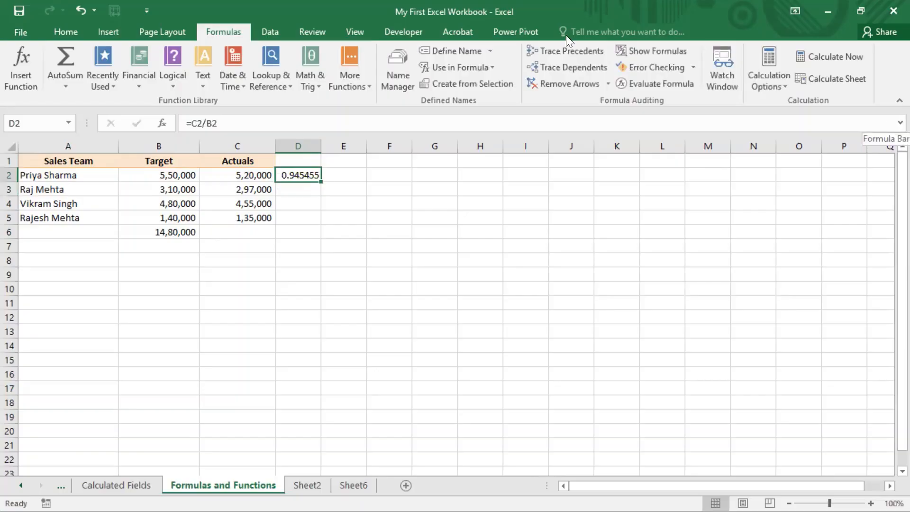
left_click(66, 32)
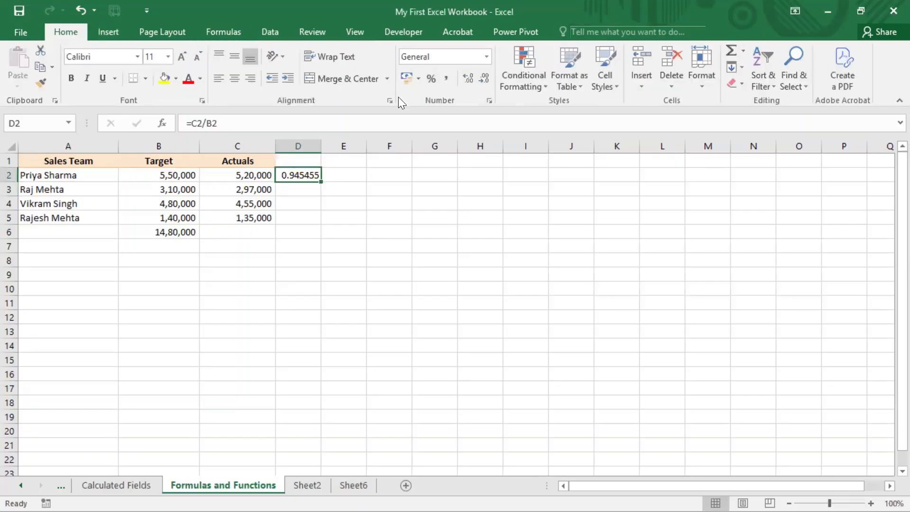
left_click(430, 78)
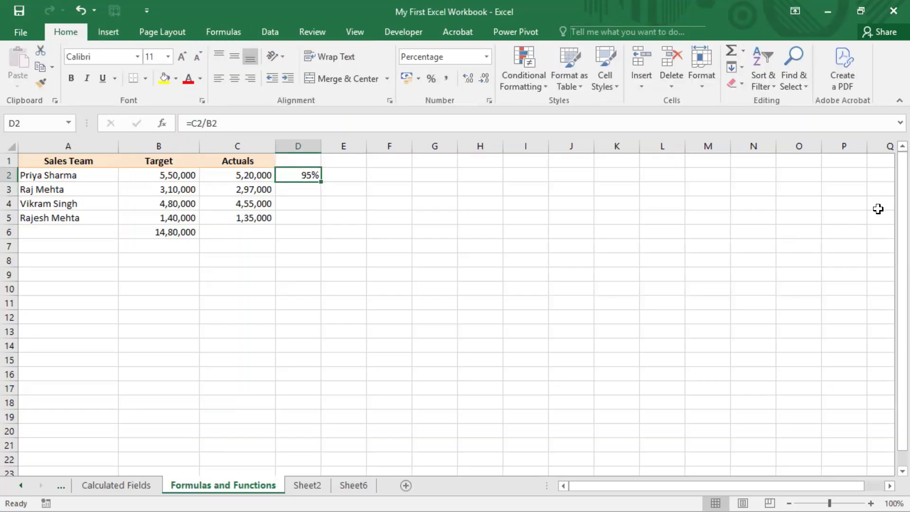
Copy the Actuals-to-Target percentage formula from D2 into cells D3:D5
key("ctrl+c")
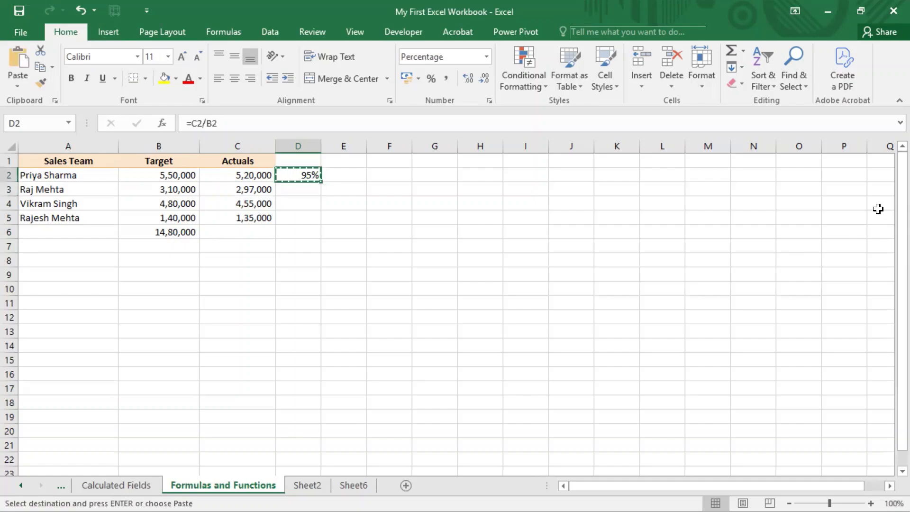
key("Down")
key("shift+Down")
key("shift+Down")
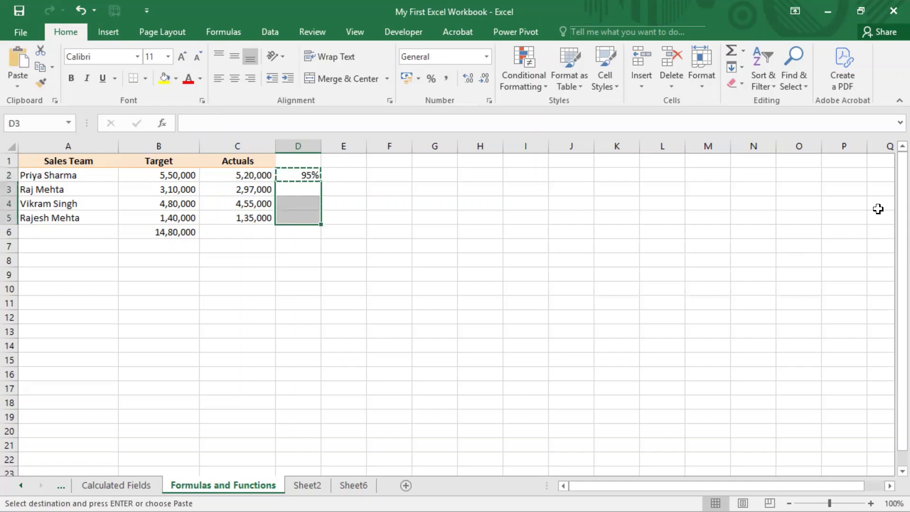
key("ctrl+v")
key("Up")
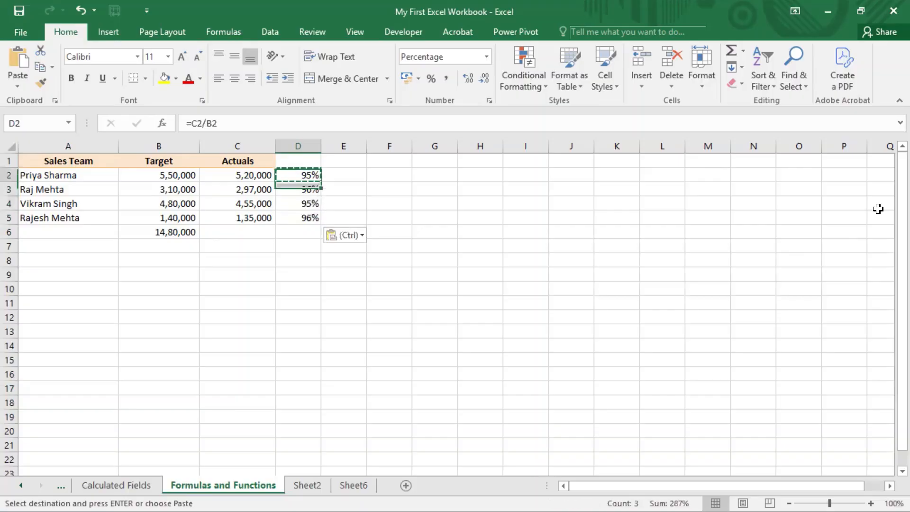
Check the copied percentage formulas in column D against the salespeople's rows in A2:A5
key("Down")
key("Down")
key("Down")
key("Down")
key("Up")
key("Up")
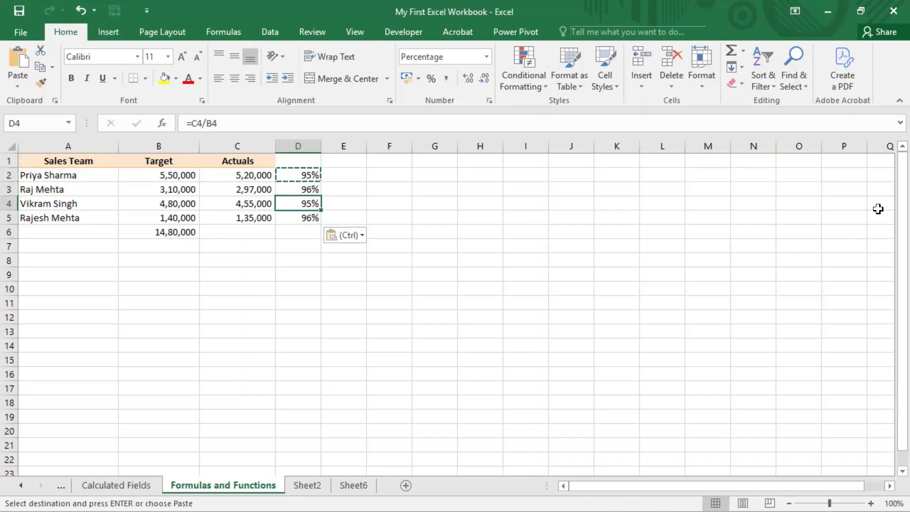
key("Left")
key("Left")
key("Left")
key("Up")
key("Up")
key("shift+Down")
key("shift+Down")
key("shift+Down")
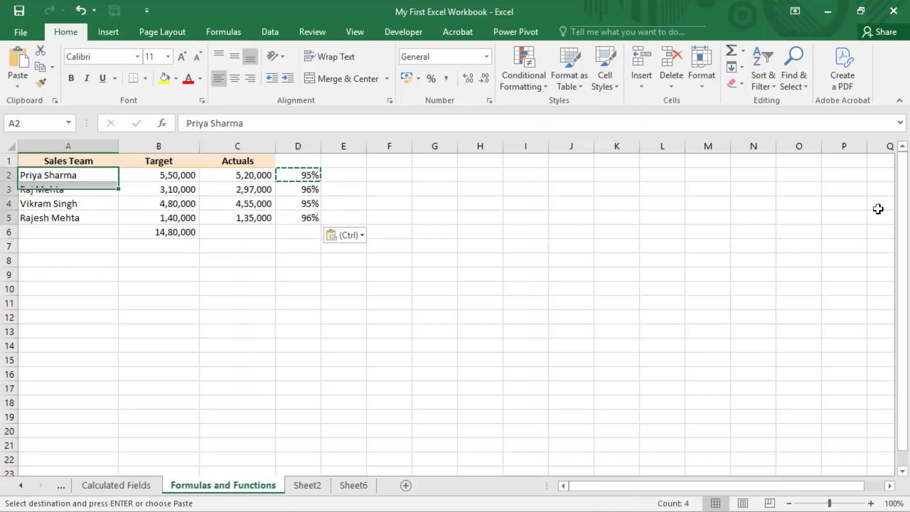
key("Right")
key("Right")
key("Right")
key("Right")
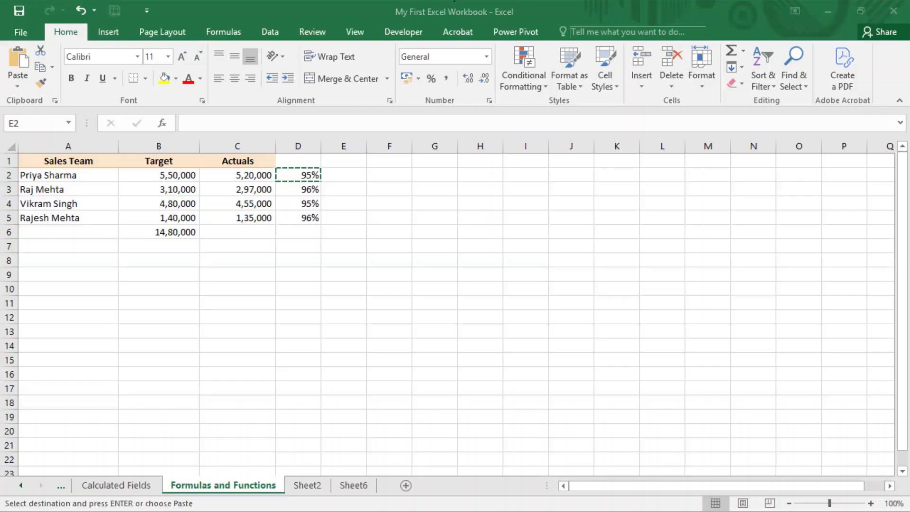
key("ctrl+v")
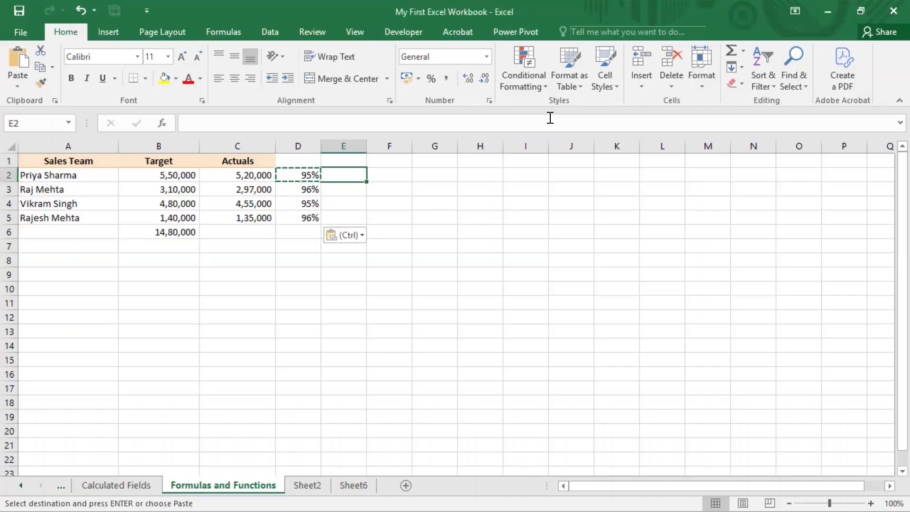
Inspect the cell references used by the division formula in D2 and the SUM formula in B6
key("Left")
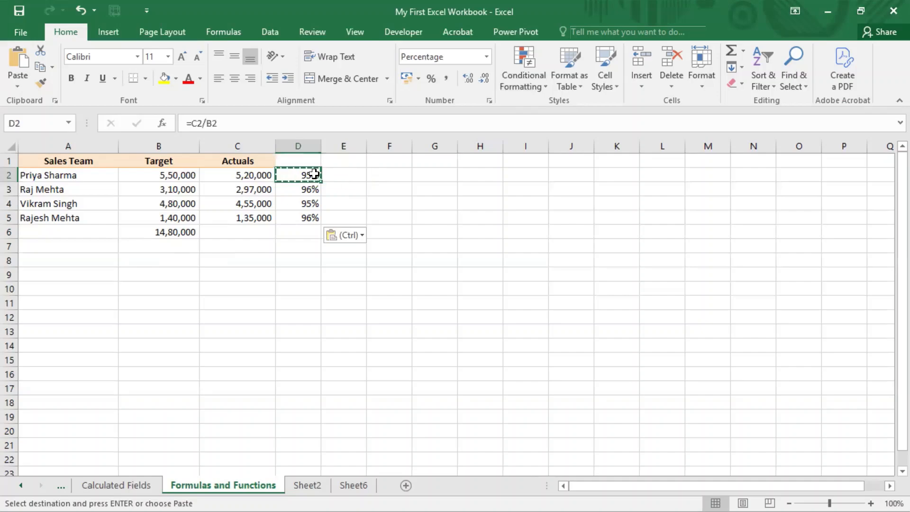
left_click(203, 123)
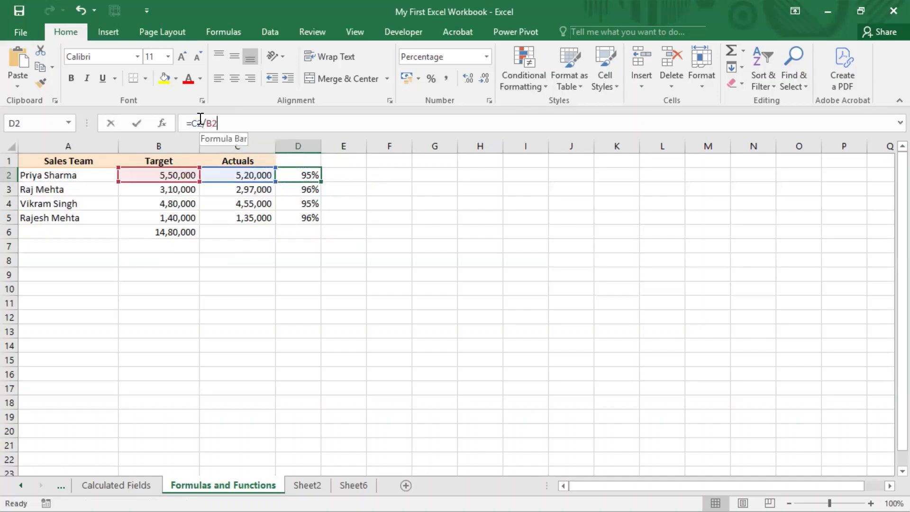
double_click(189, 234)
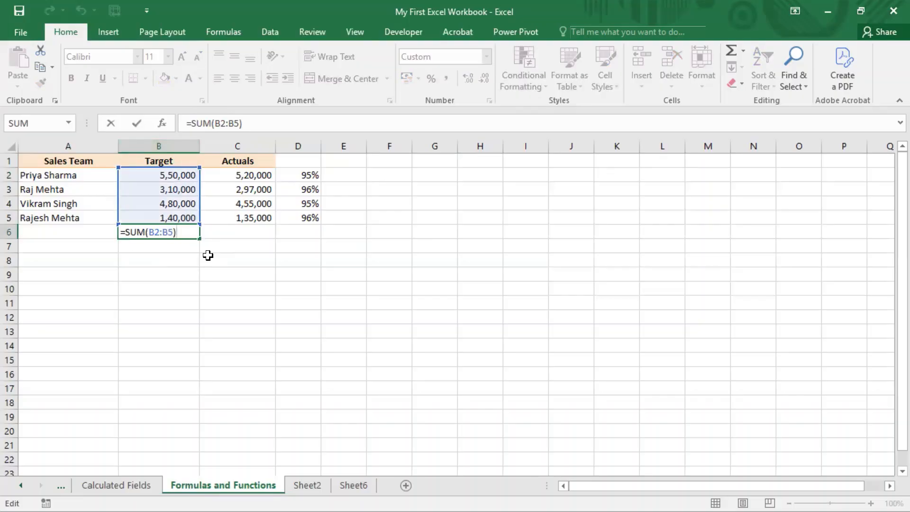
left_click(302, 174)
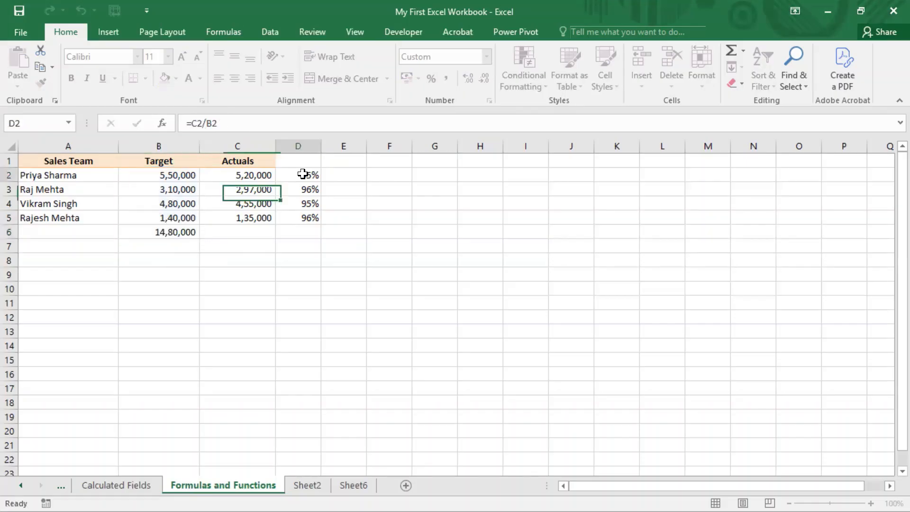
double_click(302, 174)
key("Escape")
key("Left")
key("Left")
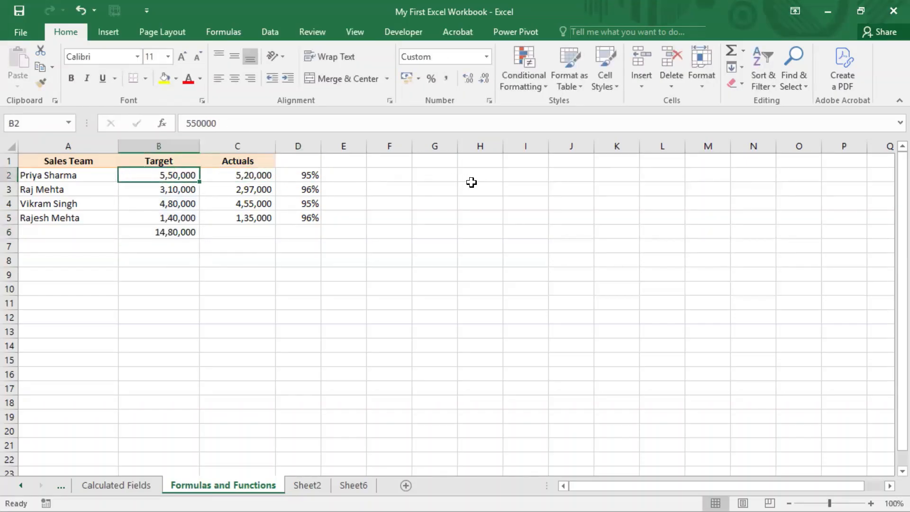
Start an addition formula in cell B7 with =B2+B3
key("Down")
key("Down")
key("Down")
key("Down")
key("Down")
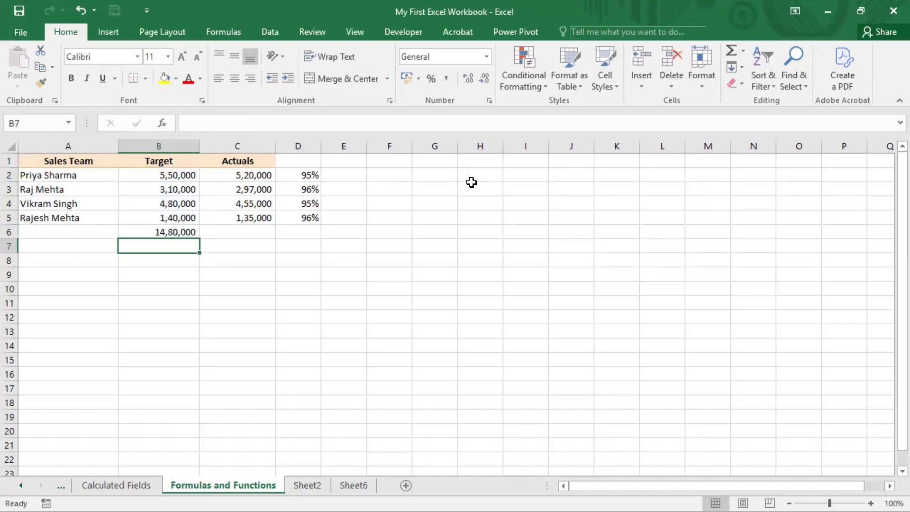
type("=")
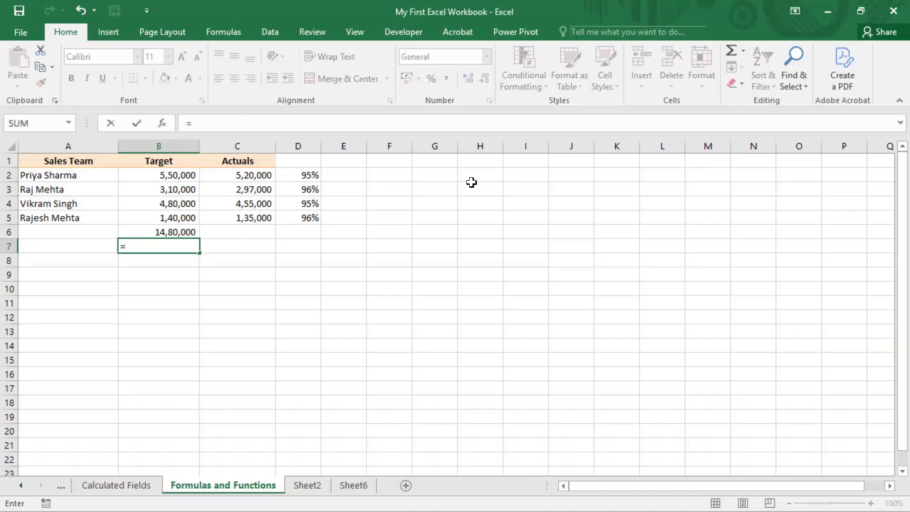
key("Up")
key("Up")
key("Up")
key("Up")
key("Up")
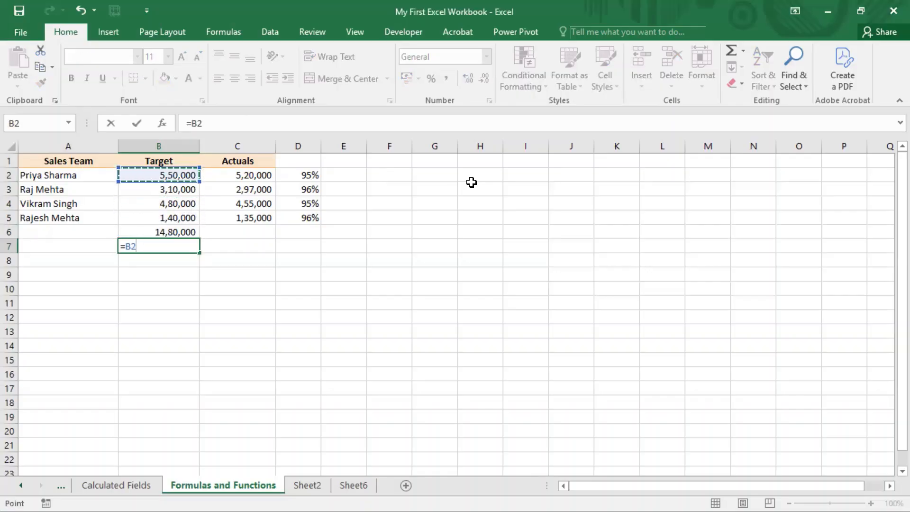
type("+")
key("Up")
key("Up")
key("Up")
key("Up")
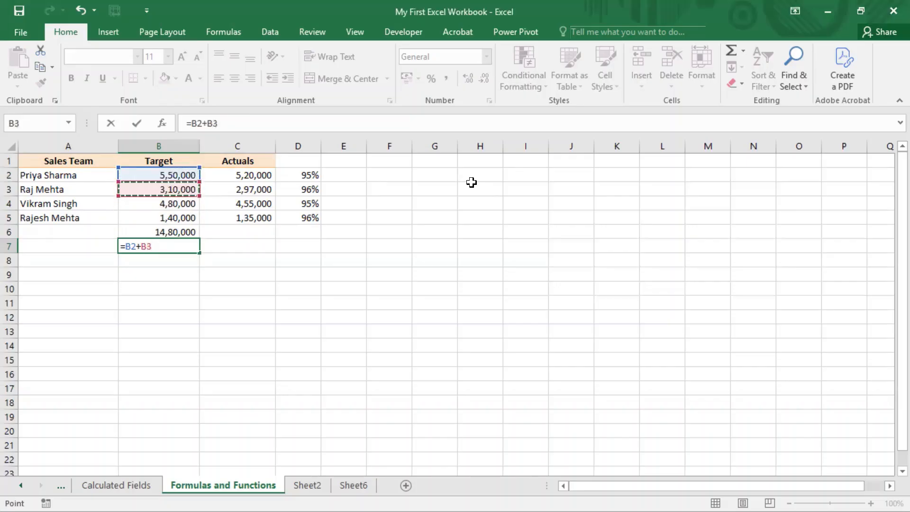
key("shift+Up")
type("+")
key("Up")
key("Up")
key("BackSpace")
key("BackSpace")
key("BackSpace")
key("BackSpace")
key("BackSpace")
key("BackSpace")
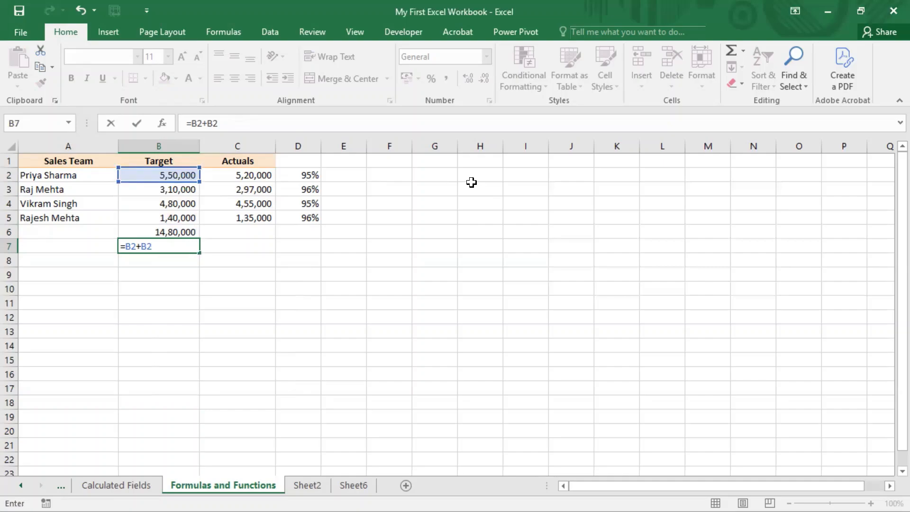
type("+")
key("Up")
key("Up")
key("Up")
key("Up")
key("Down")
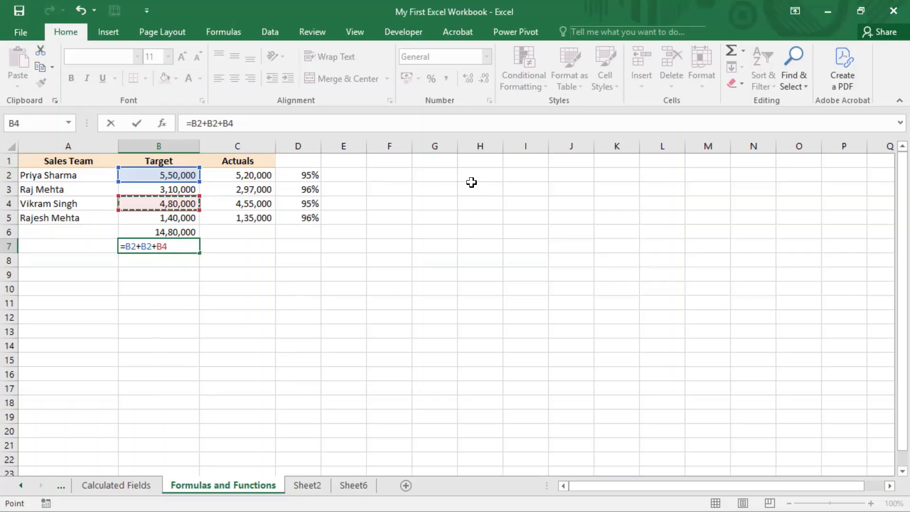
key("BackSpace")
key("BackSpace")
key("BackSpace")
key("BackSpace")
type("3")
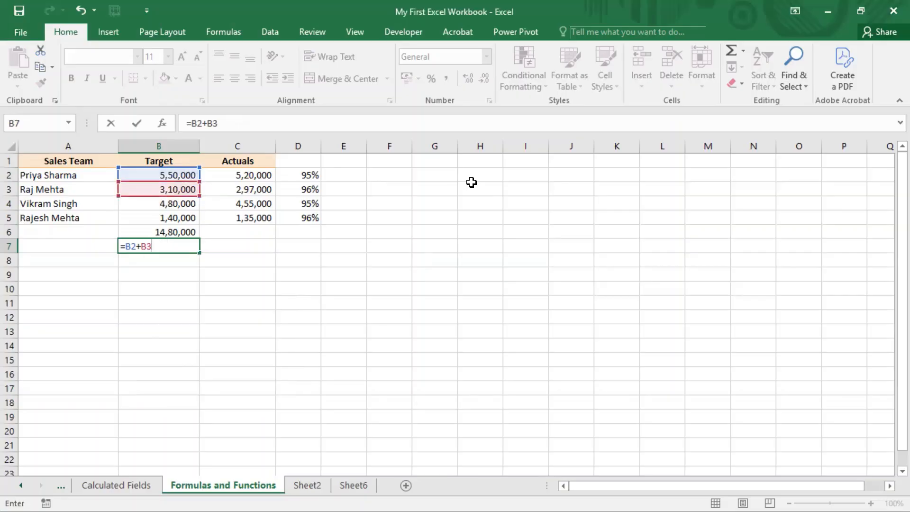
type("+")
Add cells B4 and B5 to the formula in B7 and enter it as =B2+B3+B4+B5
key("Up")
key("Up")
key("Up")
key("Up")
key("Down")
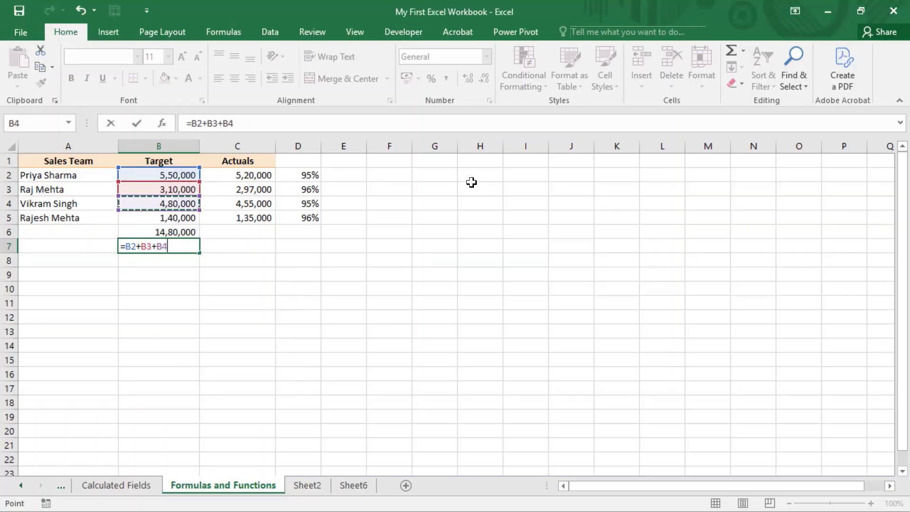
type("+")
key("Up")
key("Up")
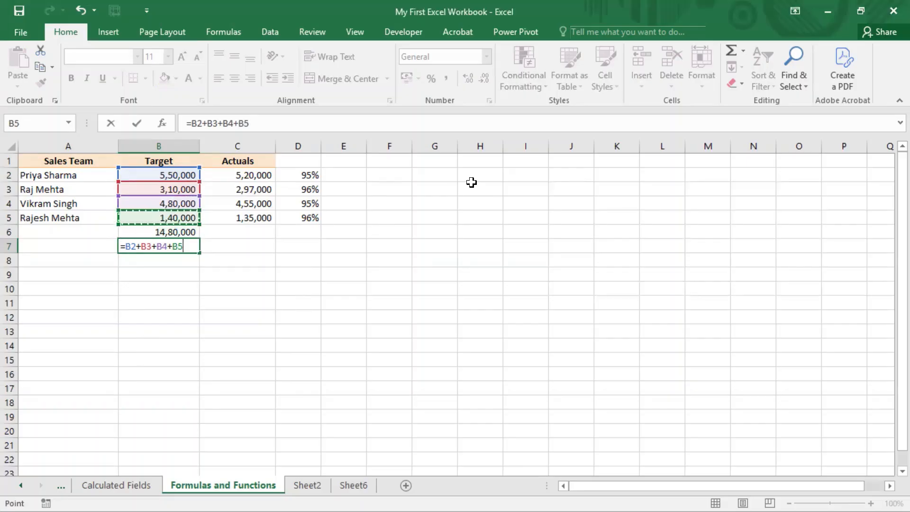
key("Return")
Compare the SUM formula in B6 with the cell-by-cell addition formula in B7
key("Up")
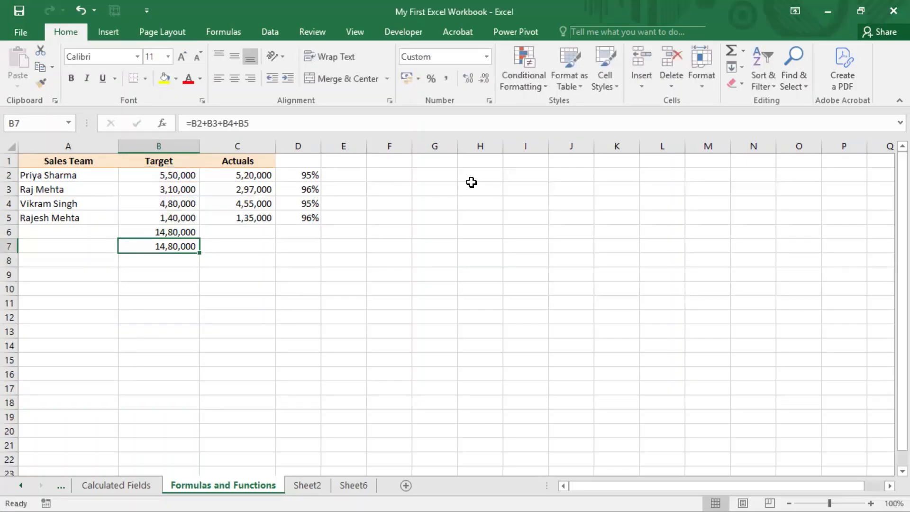
key("Up")
key("Down")
key("Up")
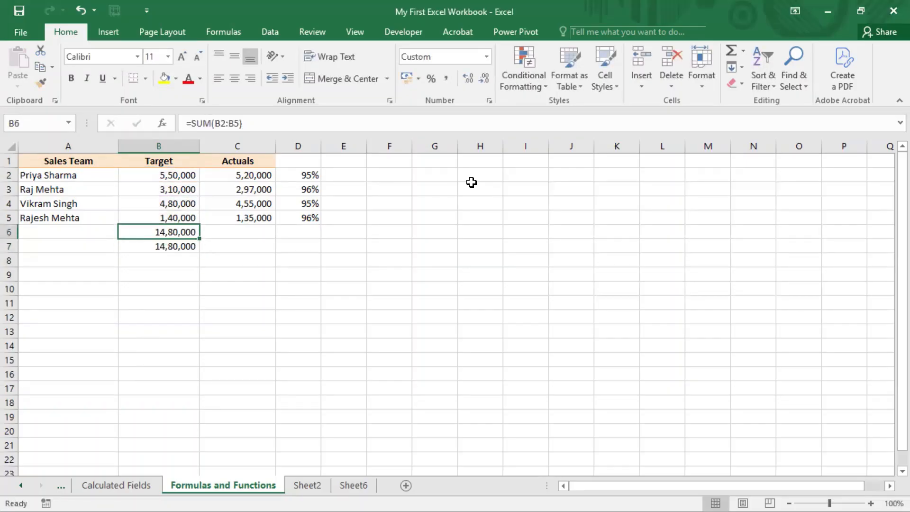
key("F2")
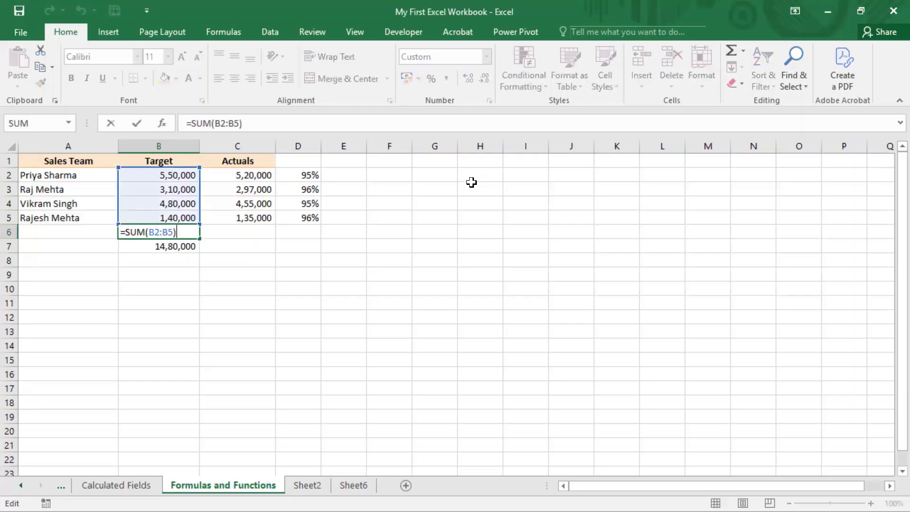
key("Escape")
key("Down")
key("F2")
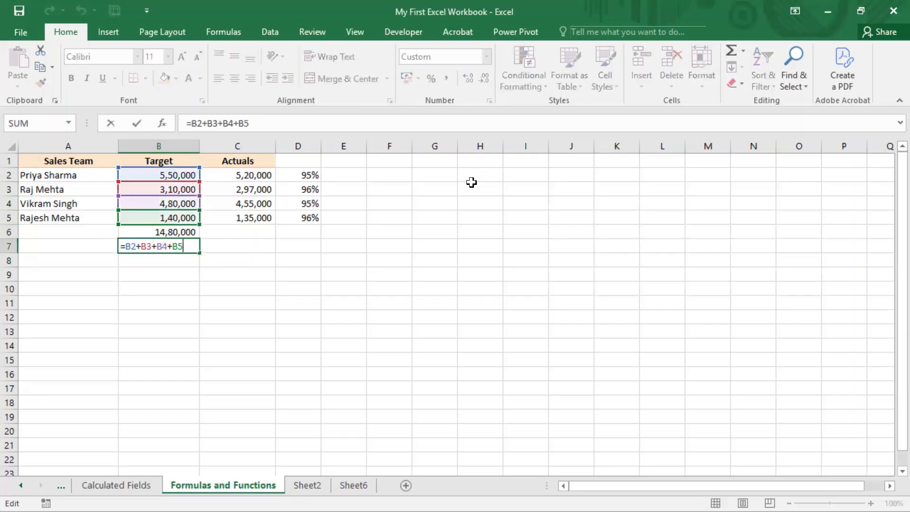
key("Return")
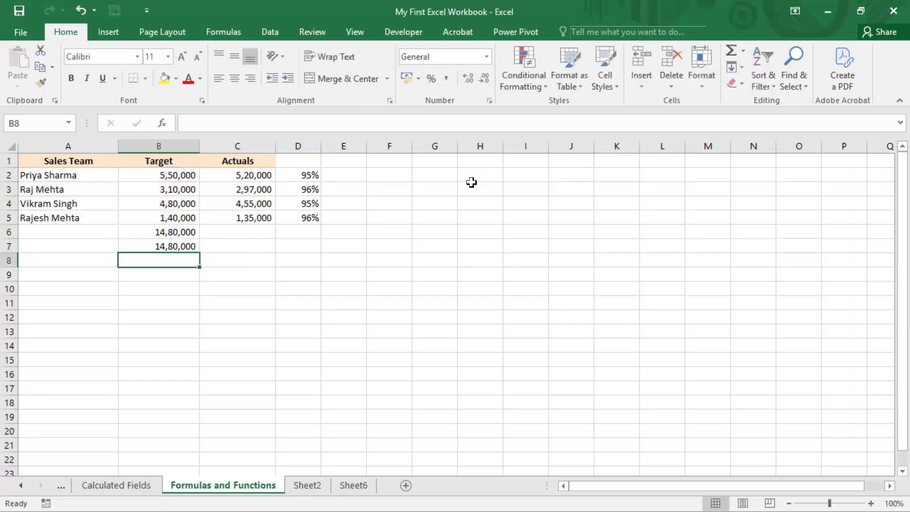
Clear the two Target totals in cells B6:B7
key("Up")
key("Up")
key("shift+Down")
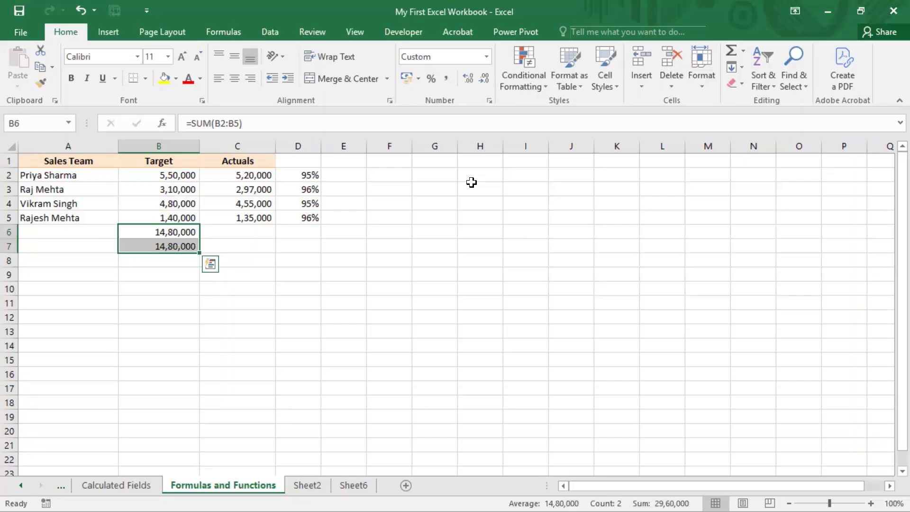
key("Delete")
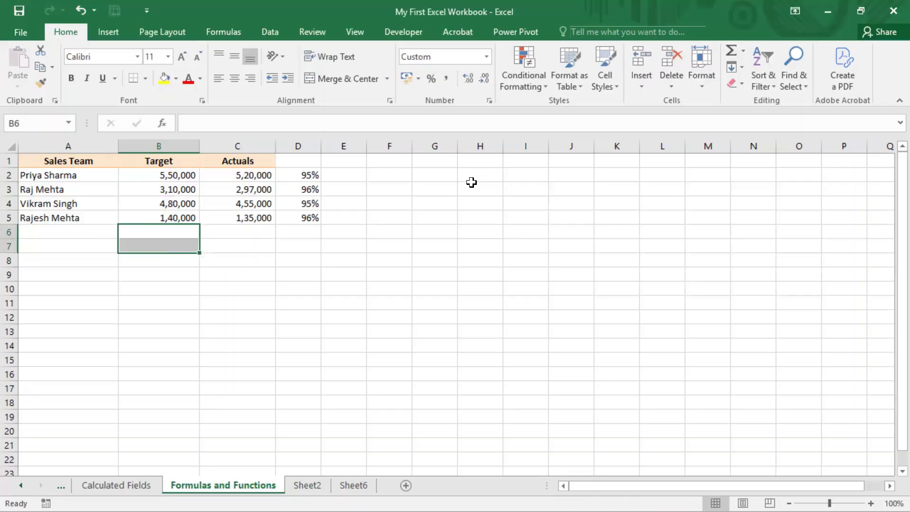
key("Up")
key("ctrl+Down")
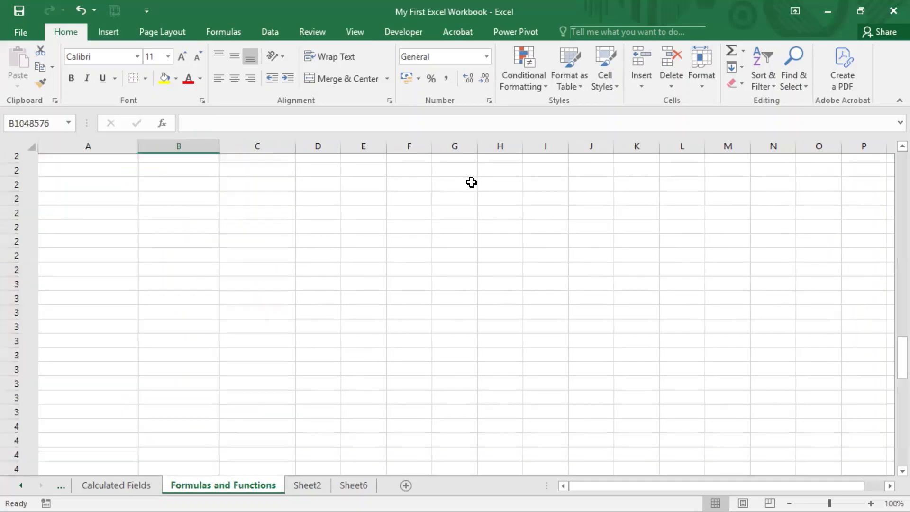
key("ctrl+Up")
key("ctrl+Up")
key("Down")
key("Down")
key("Down")
key("Down")
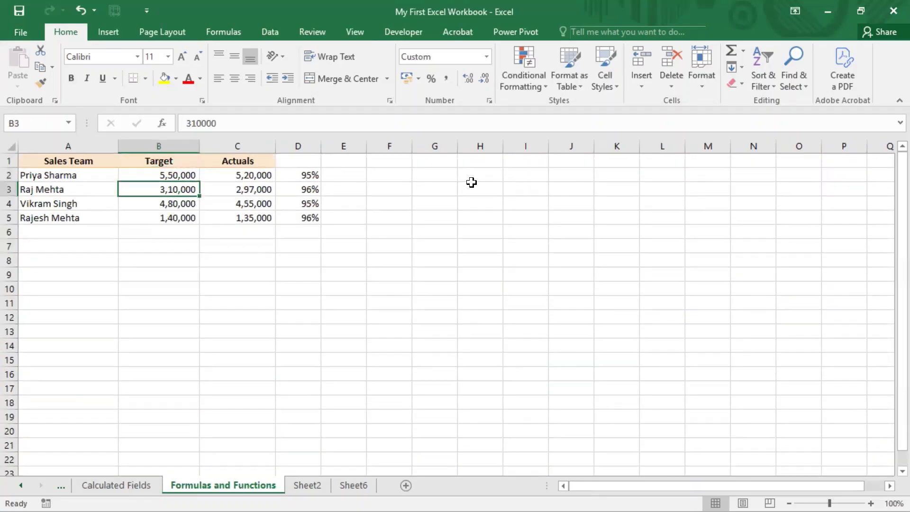
Undo the deletion of the Target totals in B6:B7
key("ctrl+z")
key("Up")
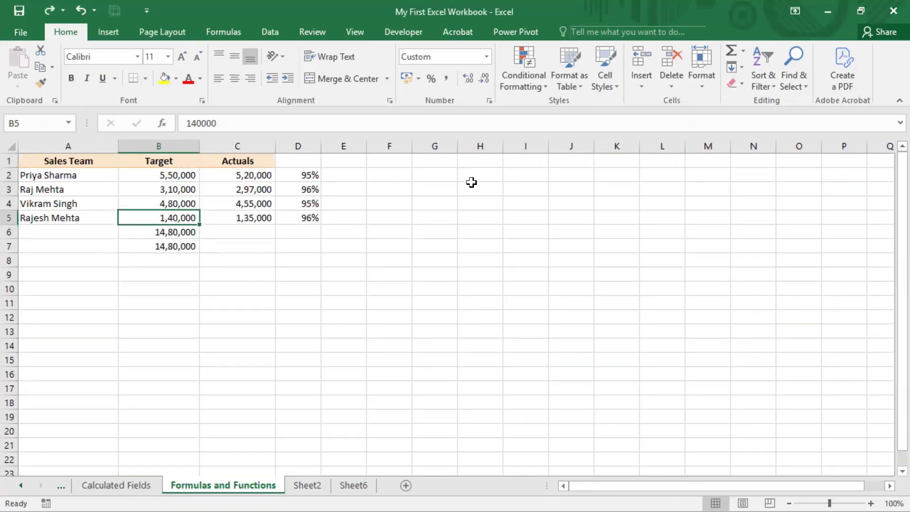
key("Down")
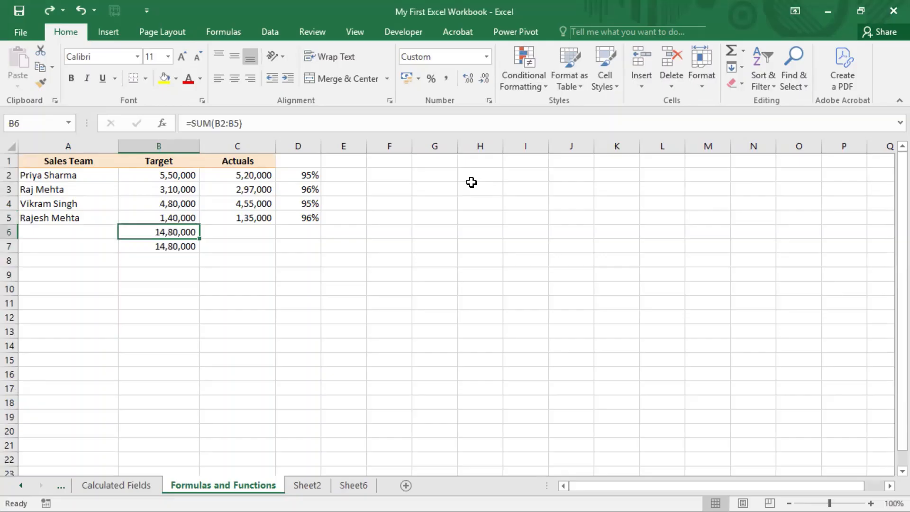
Clear the percentage formulas below the first one, in cells D3:D6
left_click(217, 29)
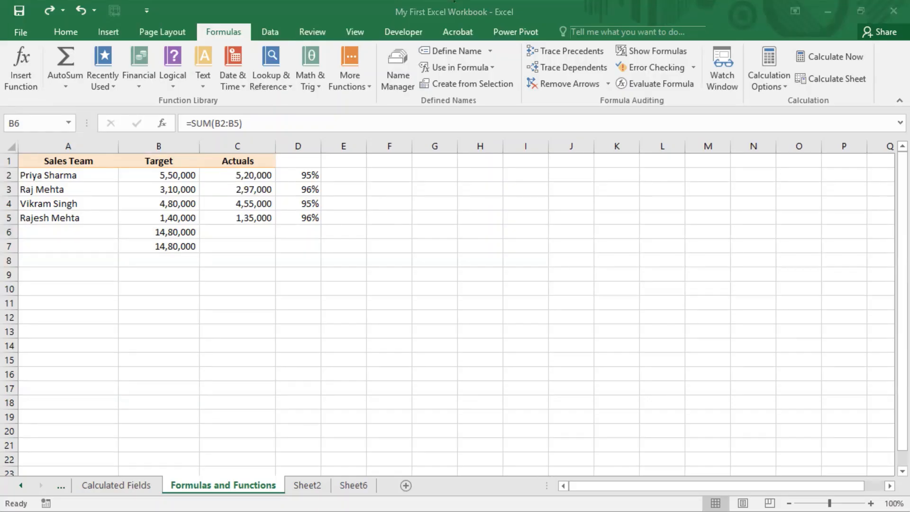
left_click(314, 174)
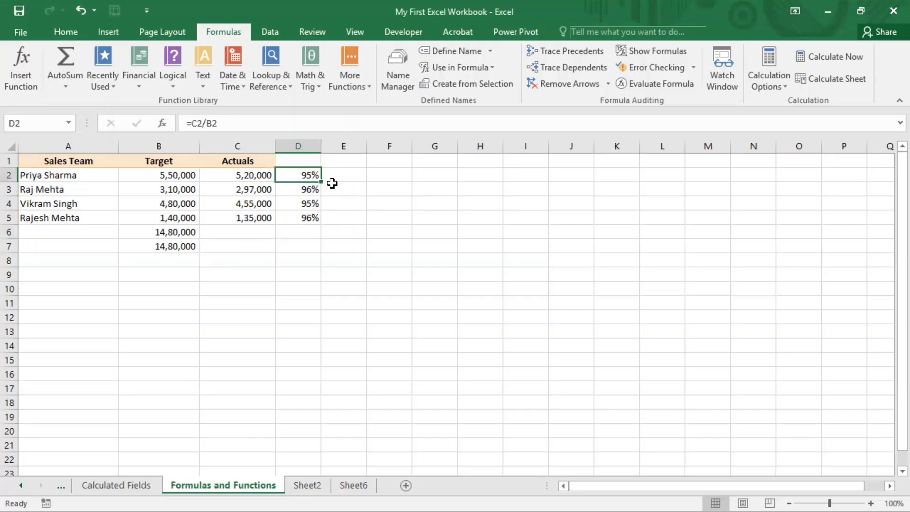
left_click_drag(300, 189, 303, 226)
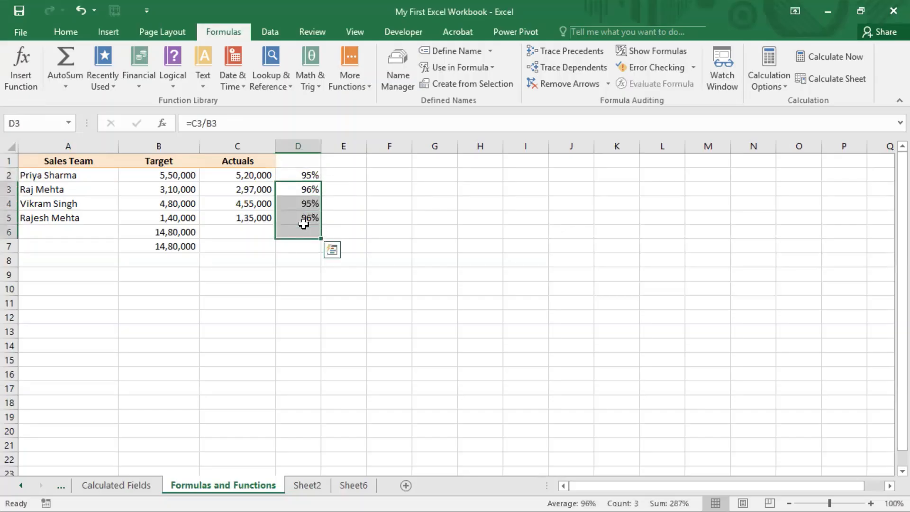
key("Delete")
Examine which cells the percentage formula in D2 refers to, leaving the formula as it is
left_click(313, 174)
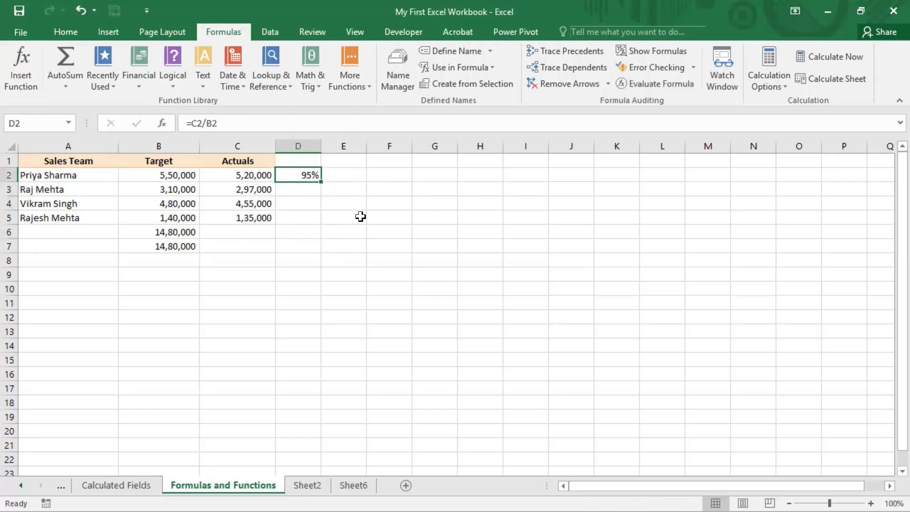
key("F2")
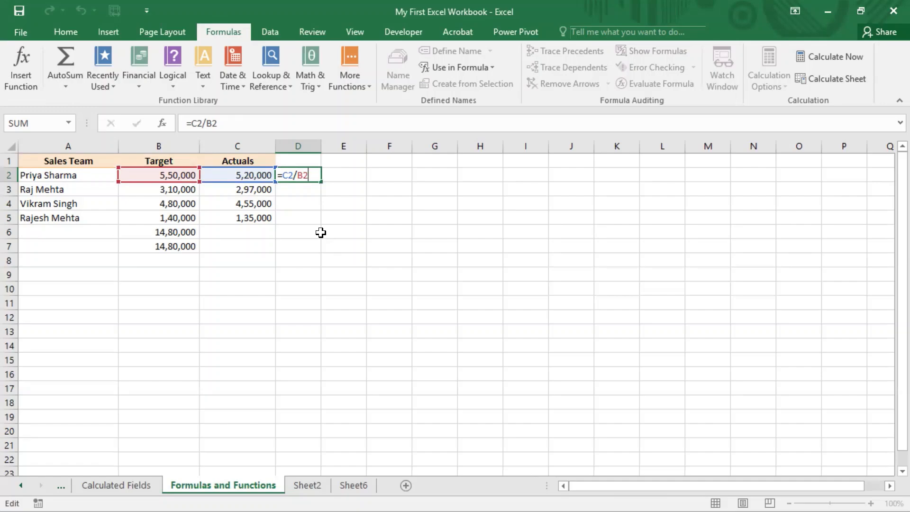
key("ctrl+Return")
Enter the column header %Achvt in cell D1
left_click(306, 161)
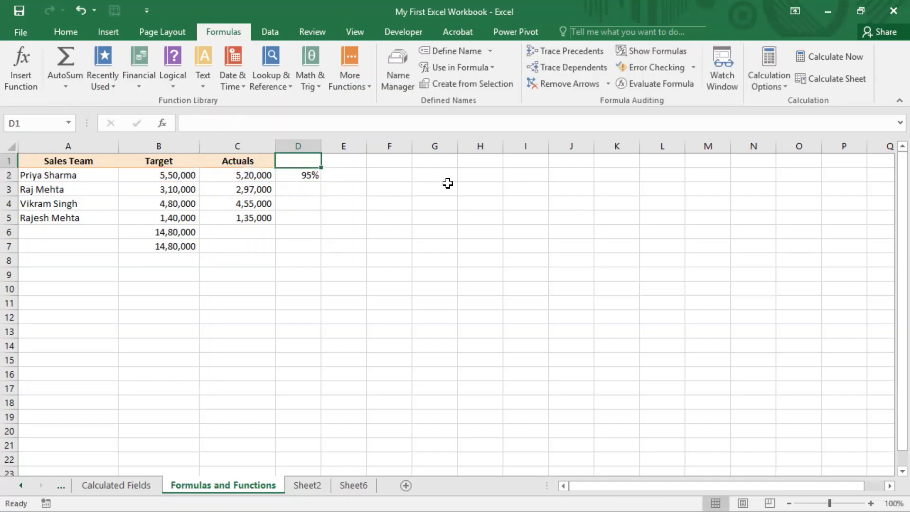
type("%Achvt")
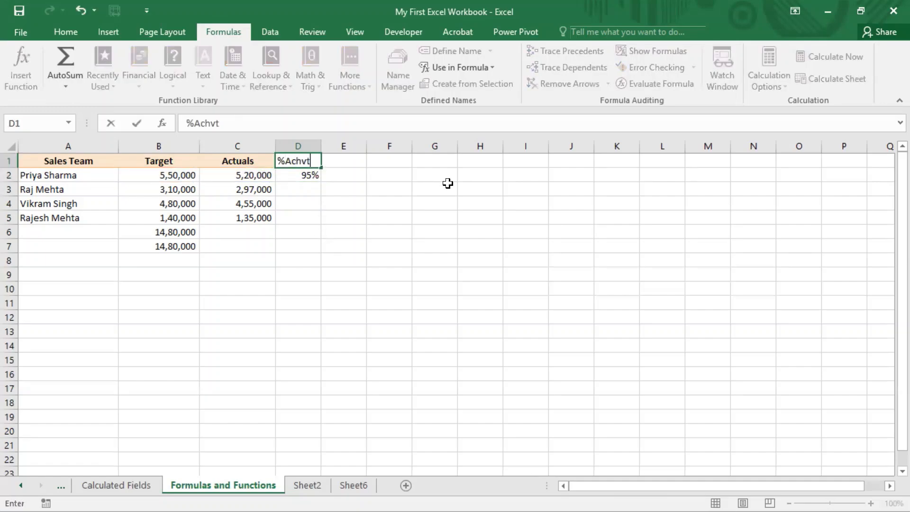
key("Return")
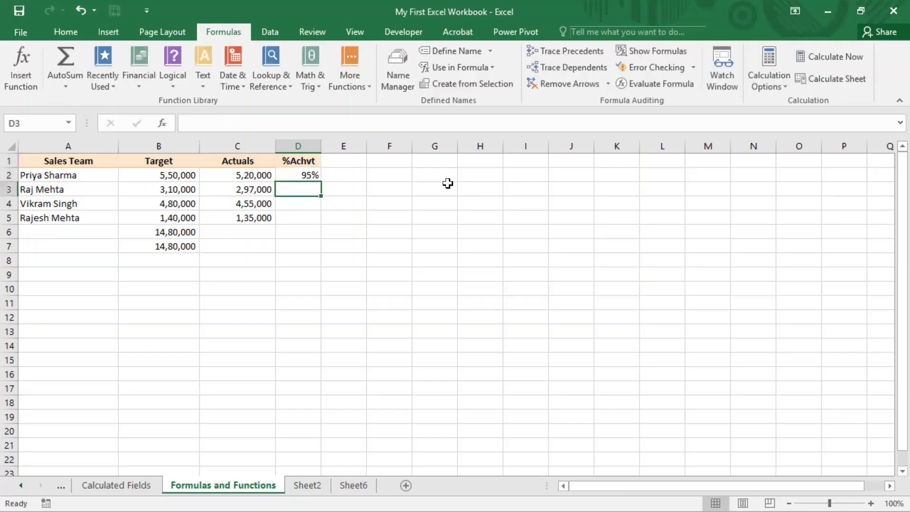
key("ctrl+c")
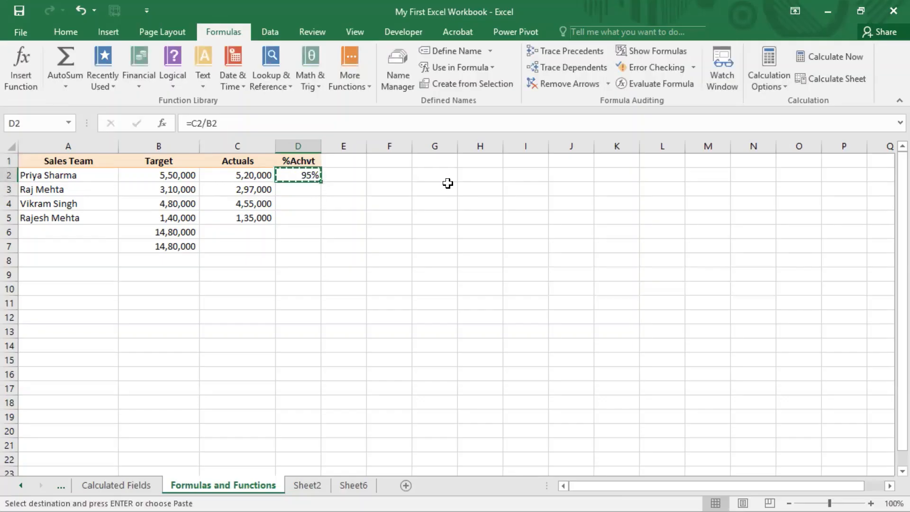
key("Down")
key("shift+Down")
key("shift+Down")
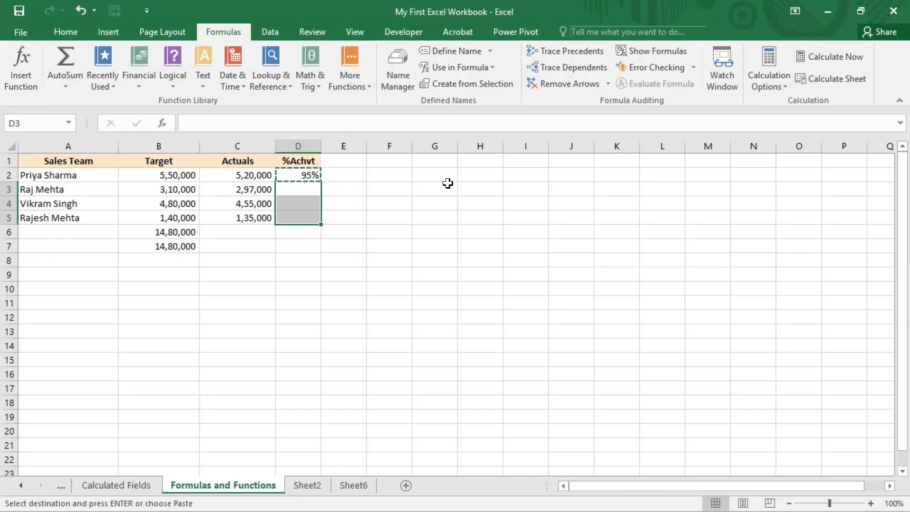
key("Up")
key("Up")
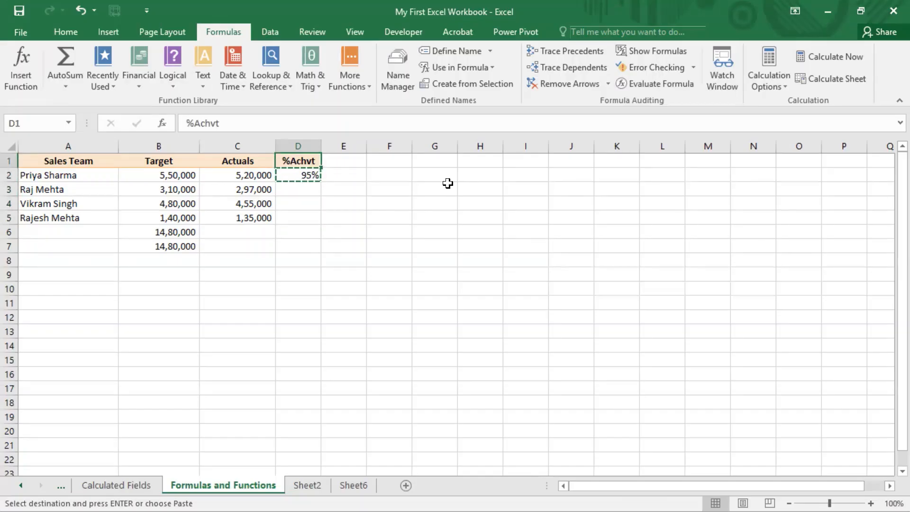
key("Down")
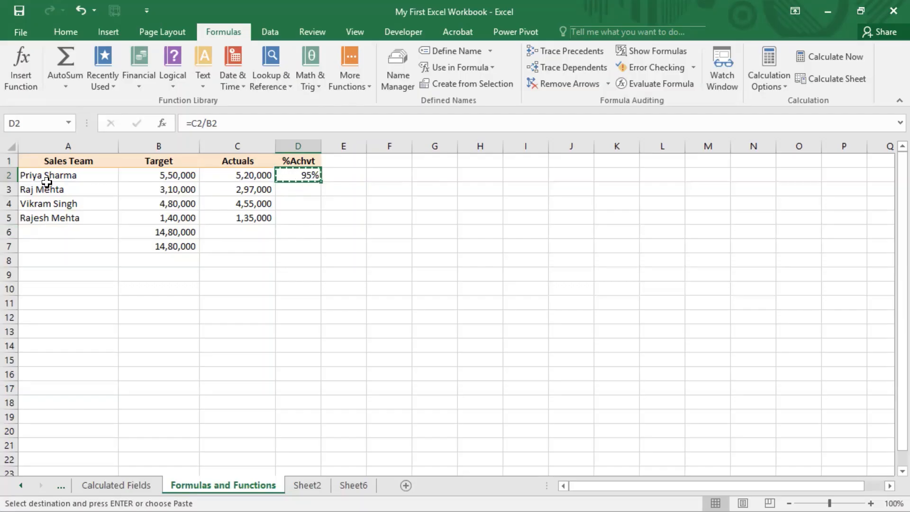
left_click_drag(48, 179, 50, 216)
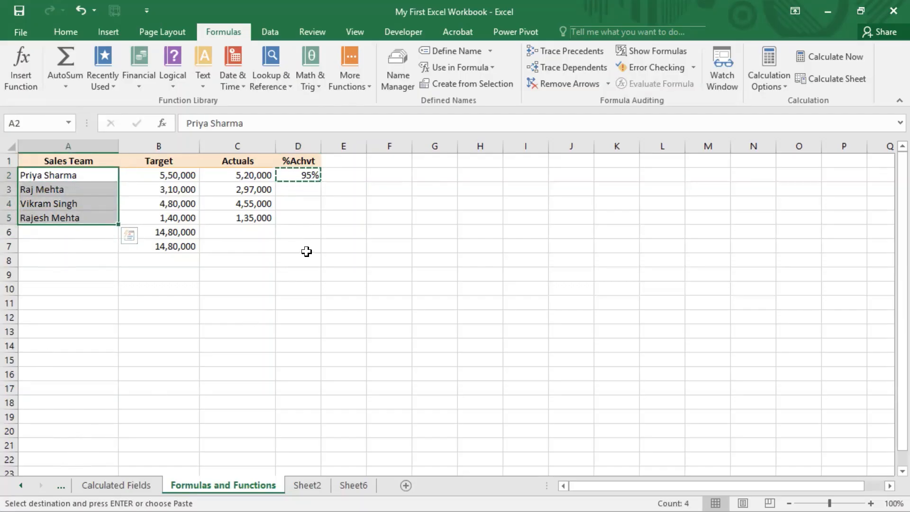
left_click(309, 217)
key("Escape")
Auto-fill the achievement formula from D2 down the %Achvt column to D7 and check the rows D2:D5
left_click(311, 174)
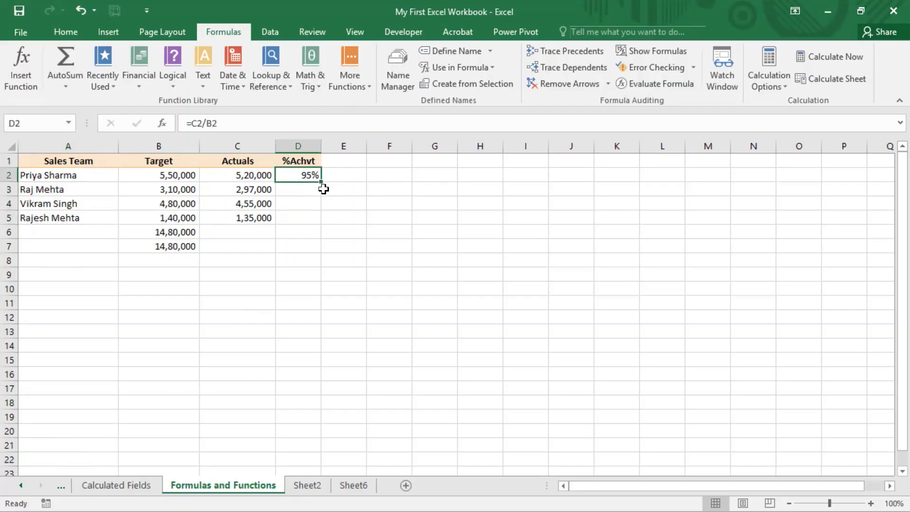
key("ctrl+2")
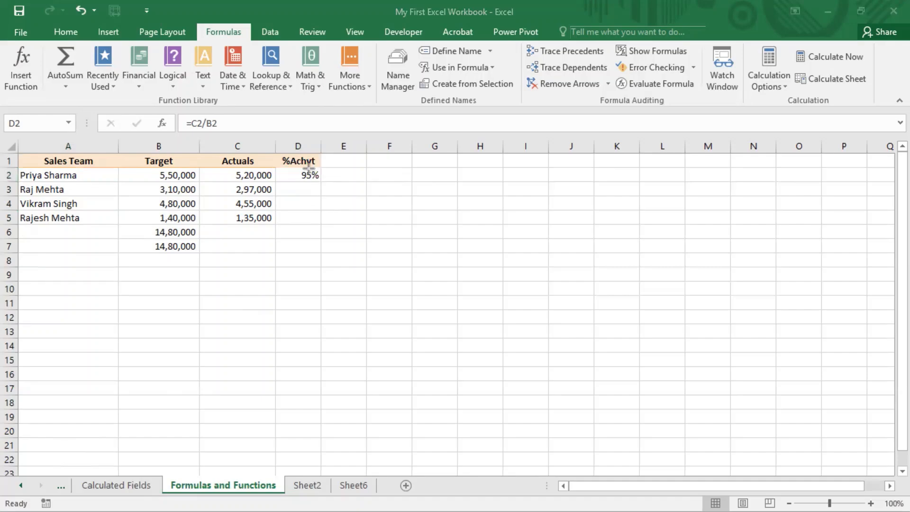
key("Escape")
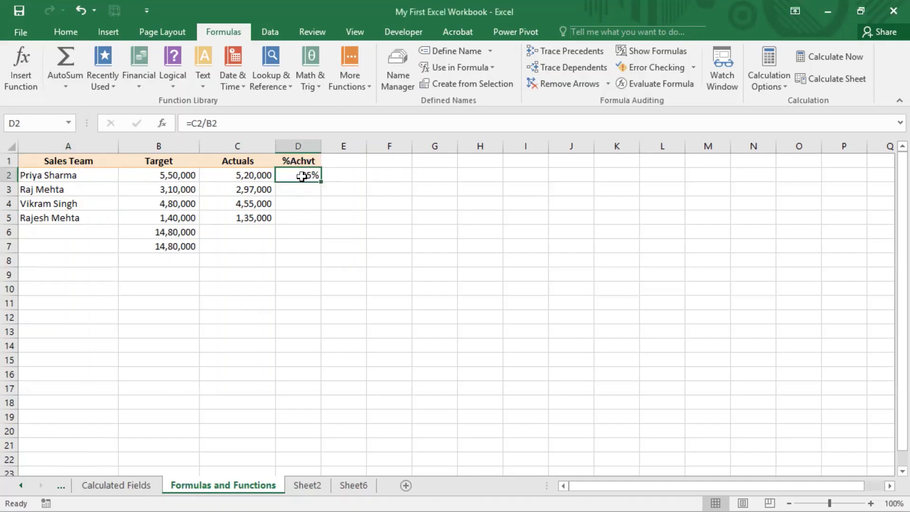
key("ctrl+2")
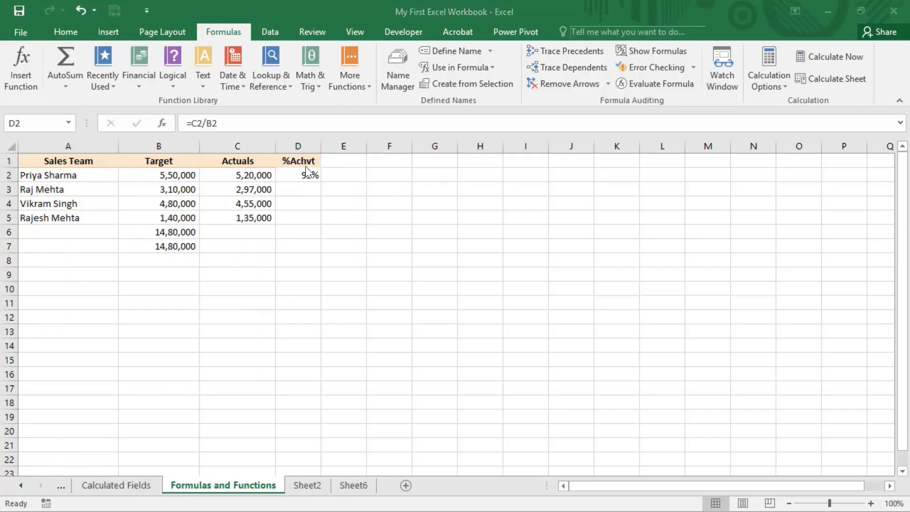
key("Escape")
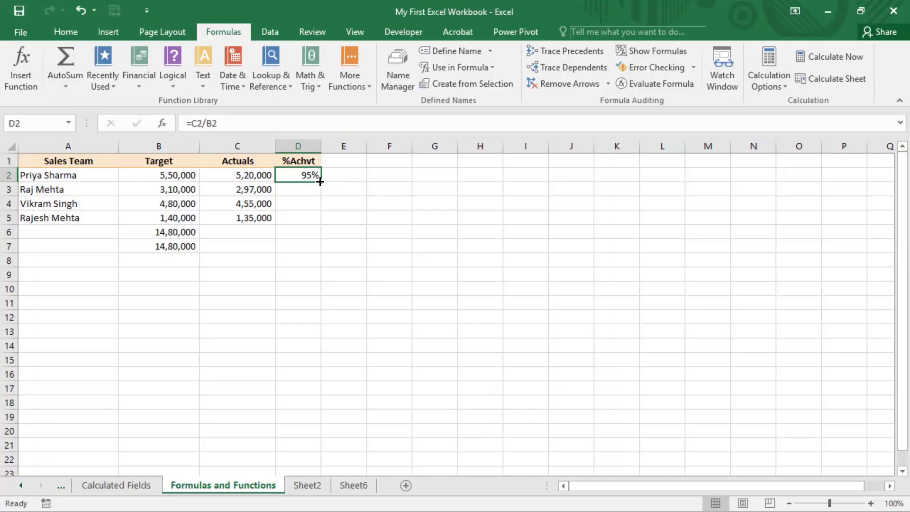
double_click(320, 181)
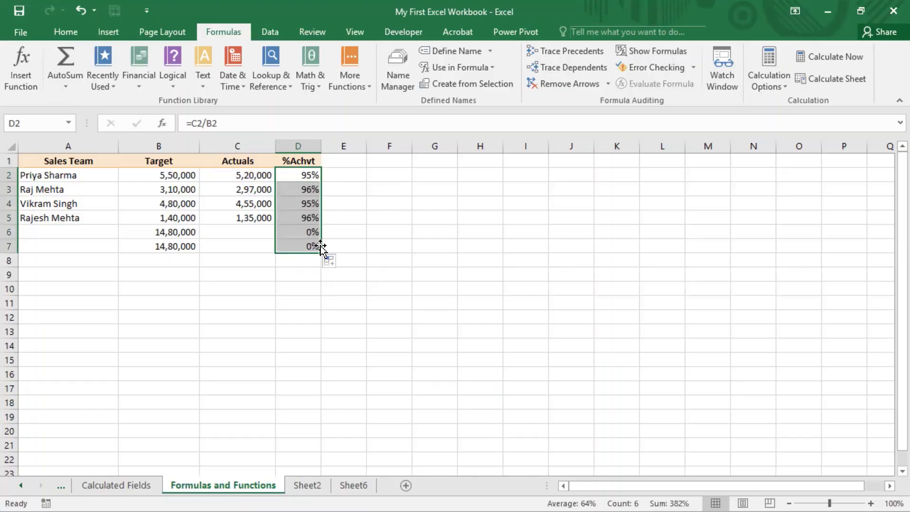
left_click(346, 242)
left_click_drag(308, 173, 317, 218)
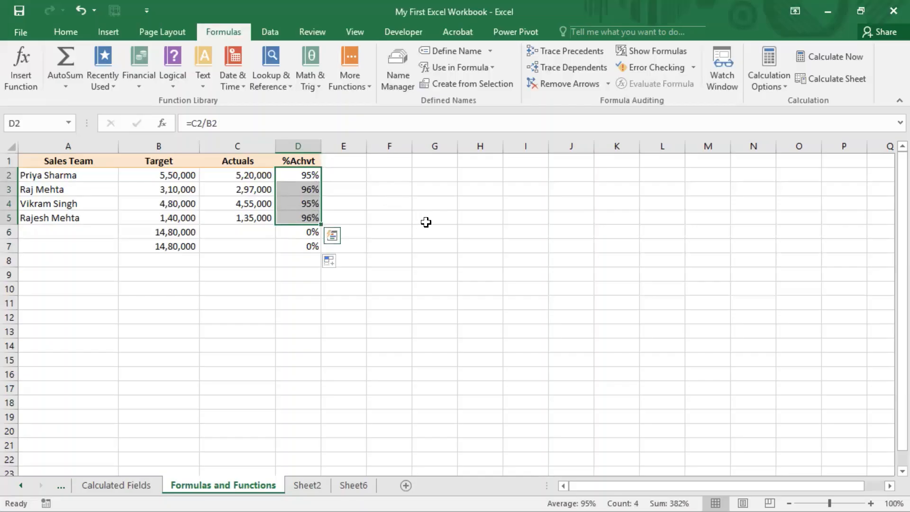
Clear the auto-filled formulas in D3:D7, keeping only the original formula in D2
left_click(454, 1)
key("Left")
key("Right")
key("Down")
key("shift+Down")
key("shift+Down")
key("shift+Down")
key("shift+Down")
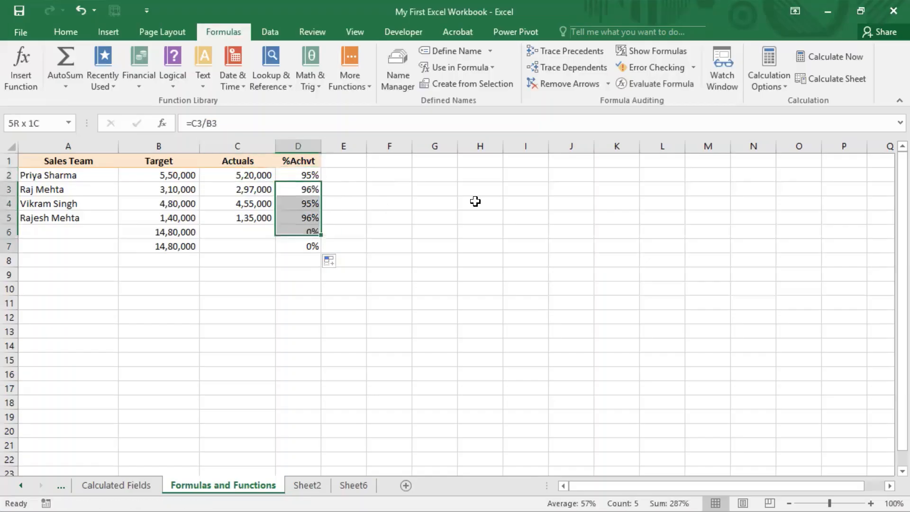
key("Delete")
key("Up")
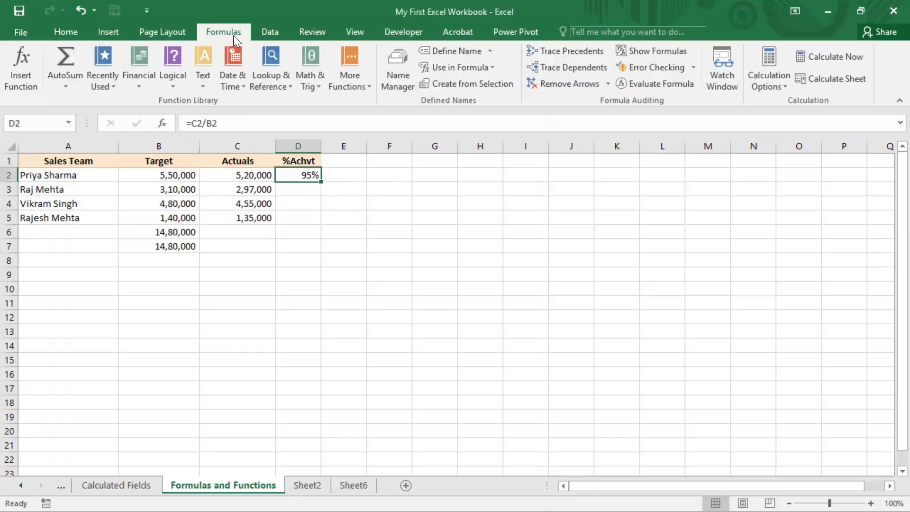
Keep the calculation mode on Automatic and fill the D2 formula down to D5
left_click(786, 81)
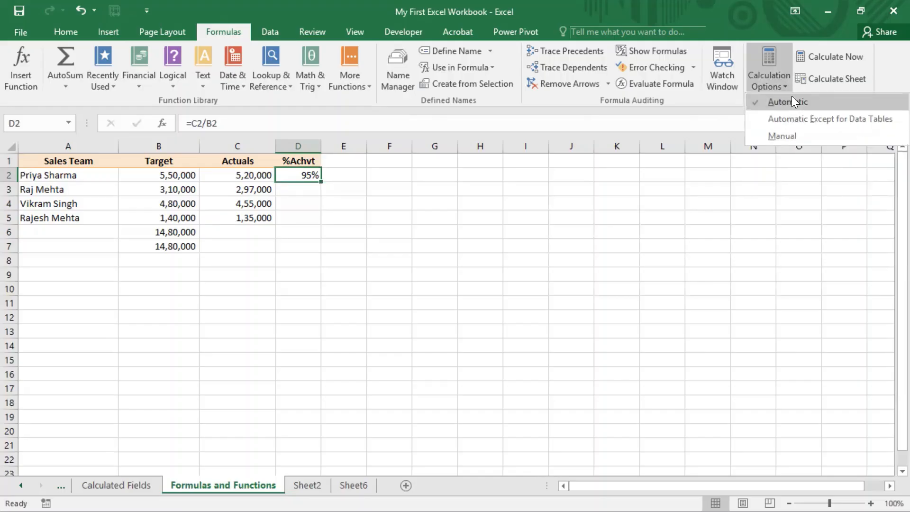
left_click(791, 95)
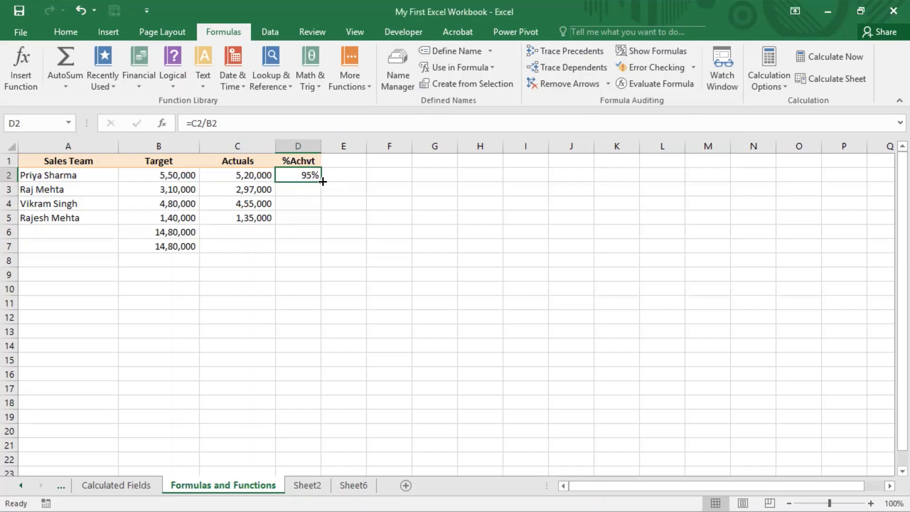
left_click_drag(323, 182, 327, 234)
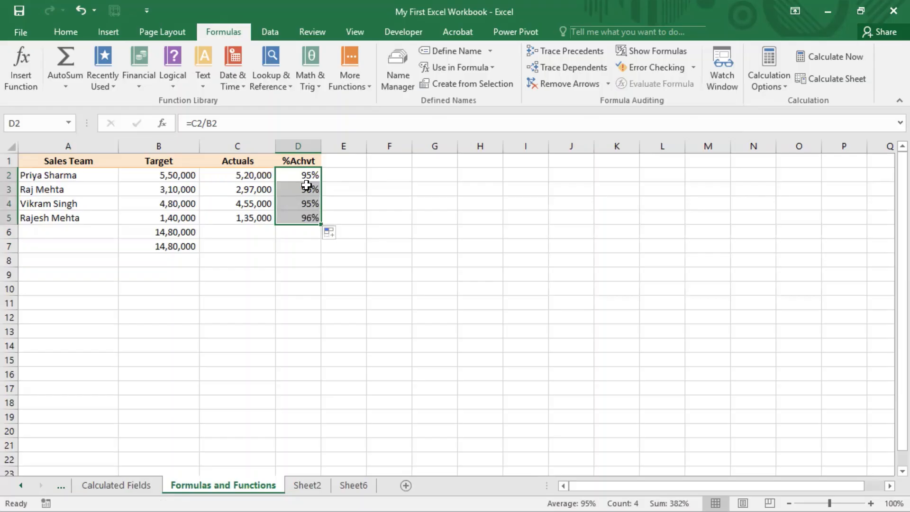
left_click(309, 199)
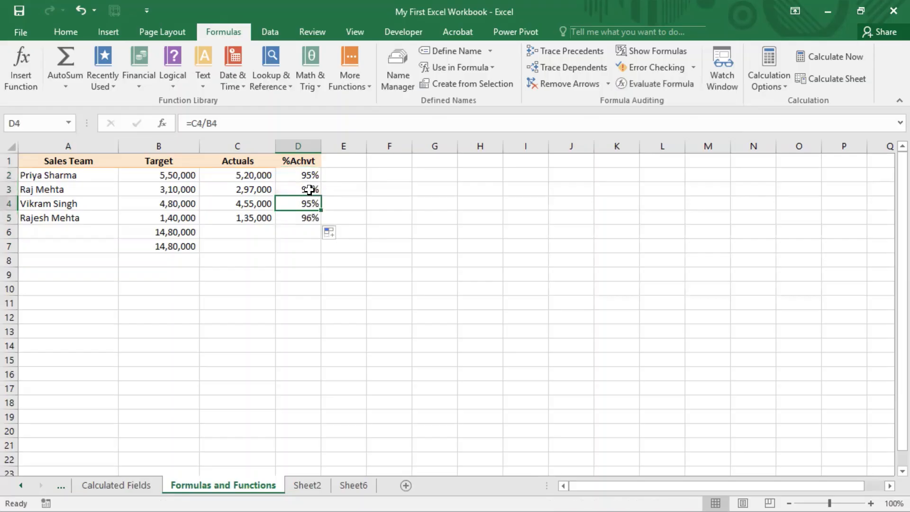
Clear the copied %Achvt formulas in D3:D5 and return to cell D2
left_click_drag(307, 190, 311, 221)
key("Delete")
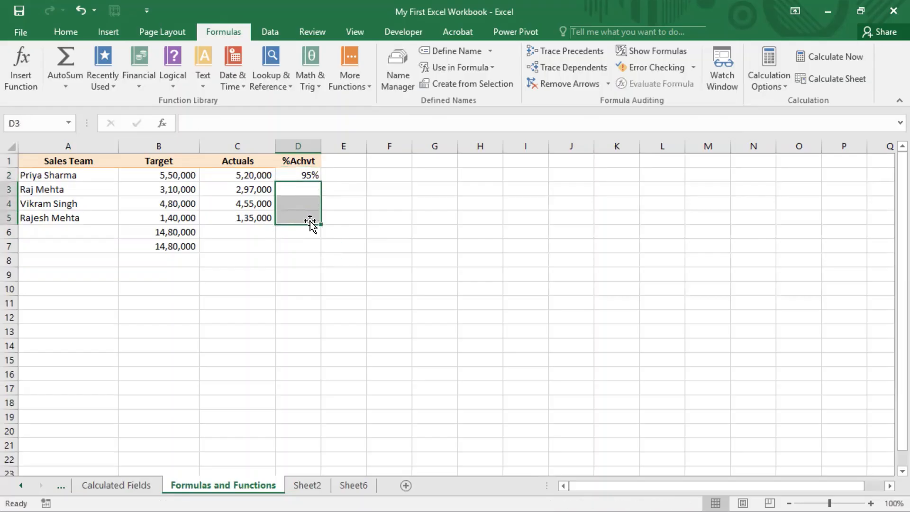
key("Right")
key("Up")
key("Left")
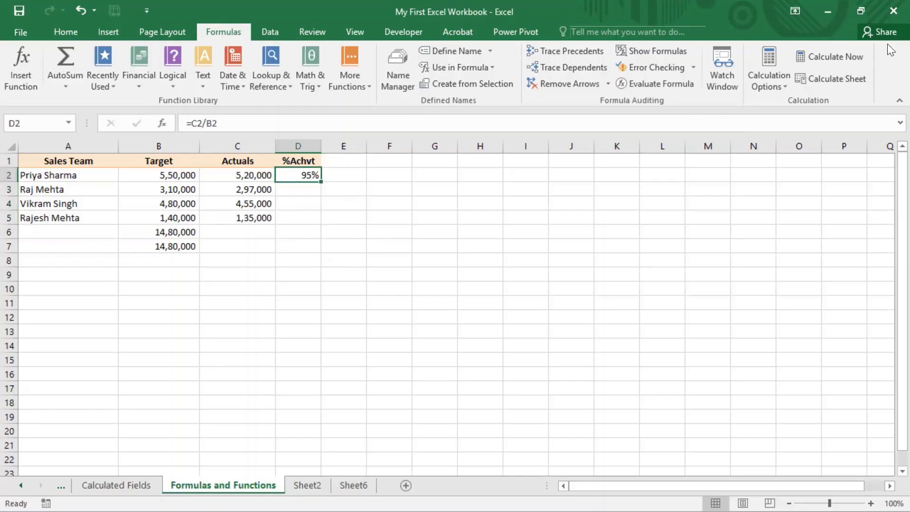
Switch the calculation mode to Manual and auto-fill the D2 formula down to D7
left_click(783, 87)
left_click(781, 132)
double_click(323, 181)
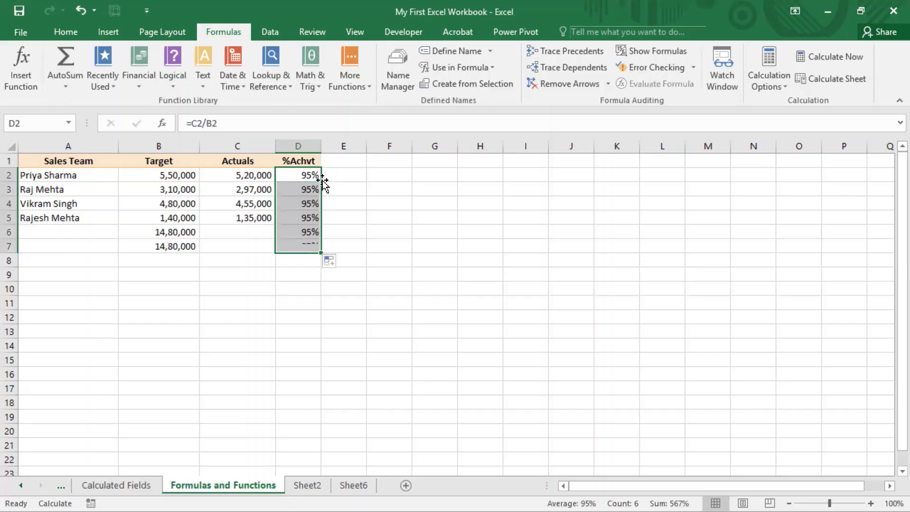
Compare the formulas and displayed percentages of the filled %Achvt cells D2:D5 under manual calculation
left_click_drag(305, 192, 304, 219)
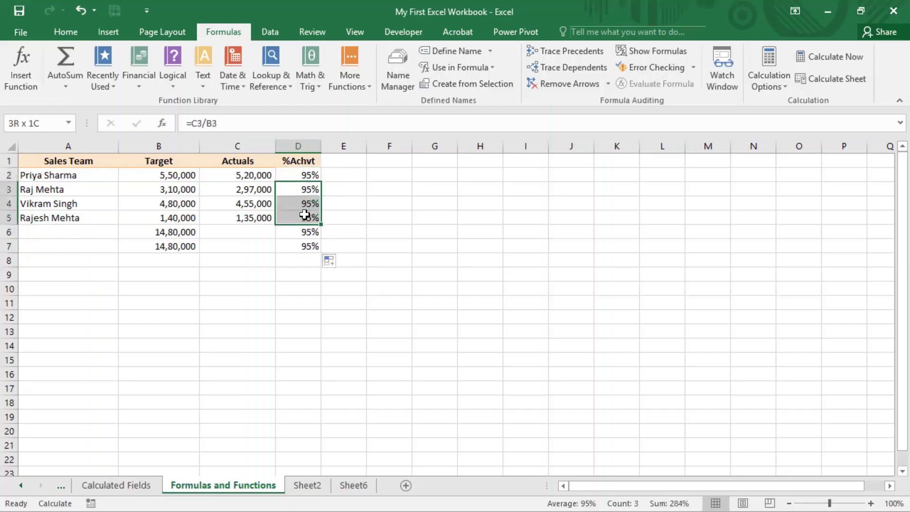
left_click(435, 203)
left_click_drag(313, 187, 307, 232)
left_click(307, 200)
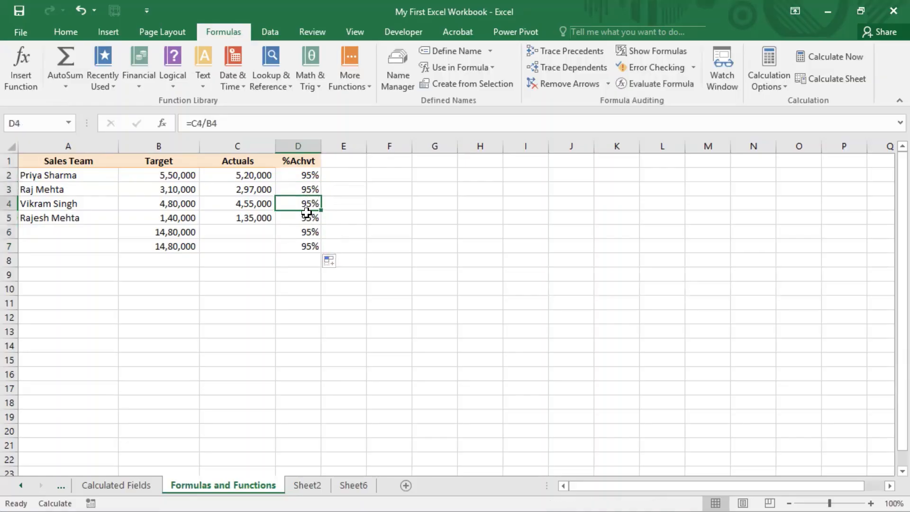
left_click(310, 186)
left_click(309, 176)
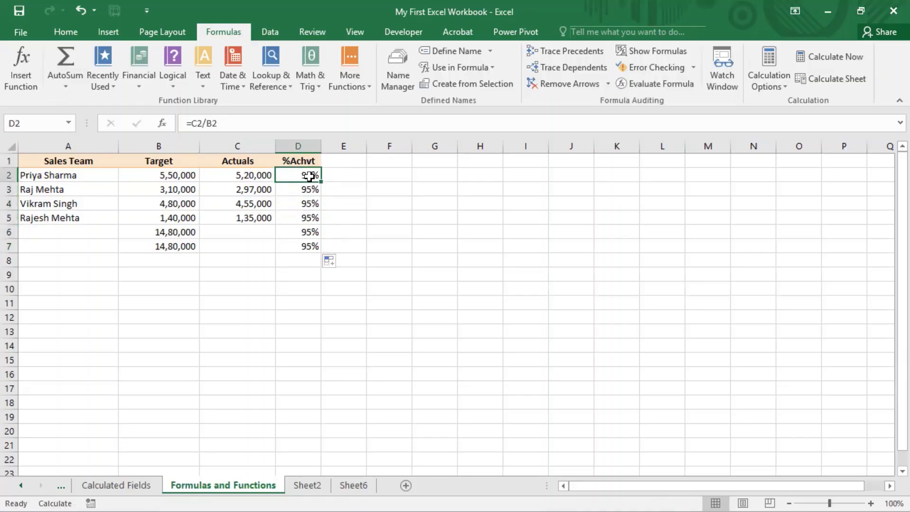
left_click(310, 189)
left_click(308, 218)
left_click(309, 176)
Set the calculation mode back to Automatic and check the recalculated percentages in D3:D5
left_click(784, 85)
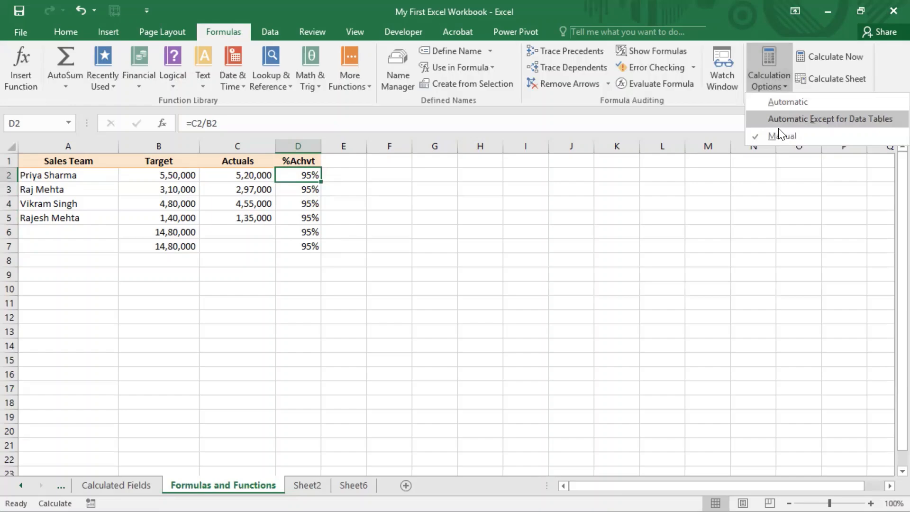
left_click(776, 102)
left_click_drag(305, 185, 309, 222)
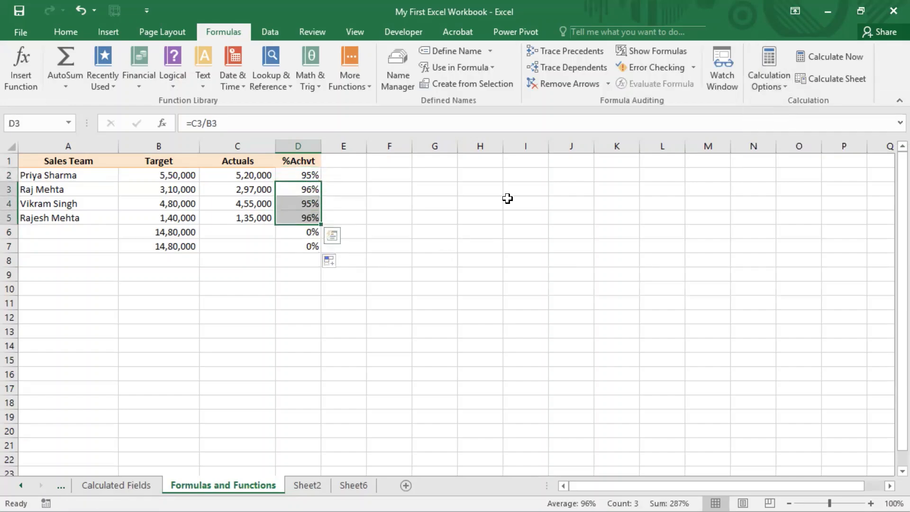
Review the %Achvt formulas in cells D2:D7 under Automatic calculation
left_click(787, 88)
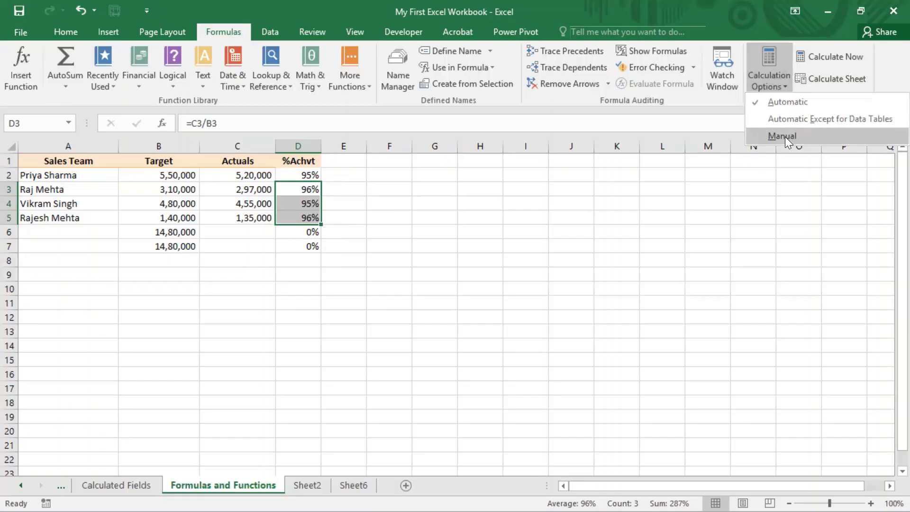
left_click(275, 192)
left_click(301, 186)
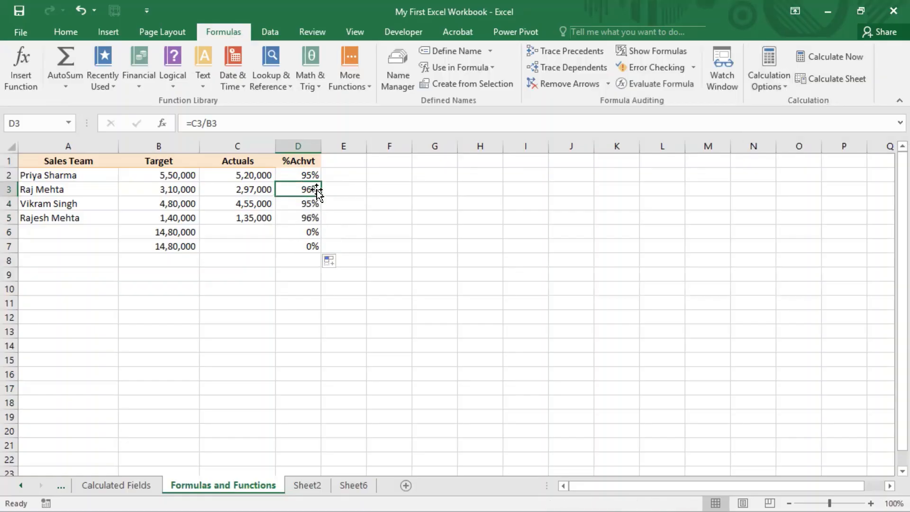
left_click_drag(314, 177, 316, 245)
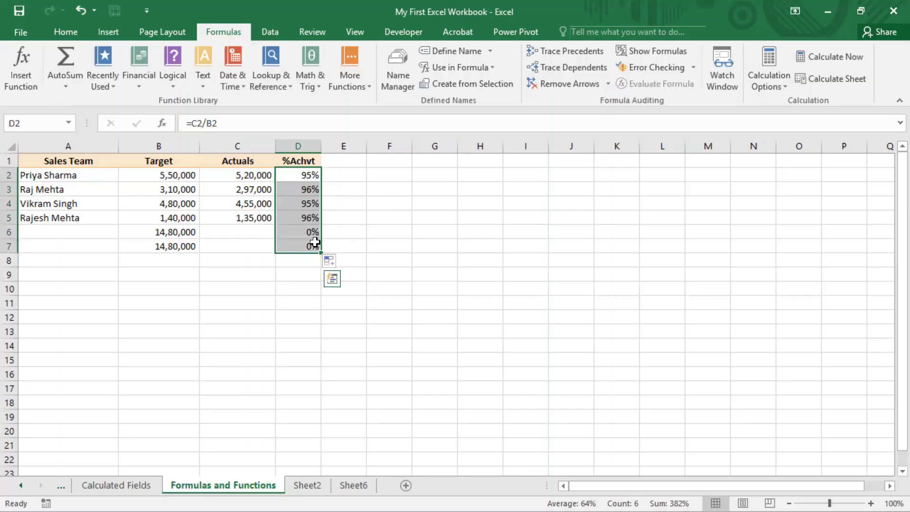
left_click(312, 220)
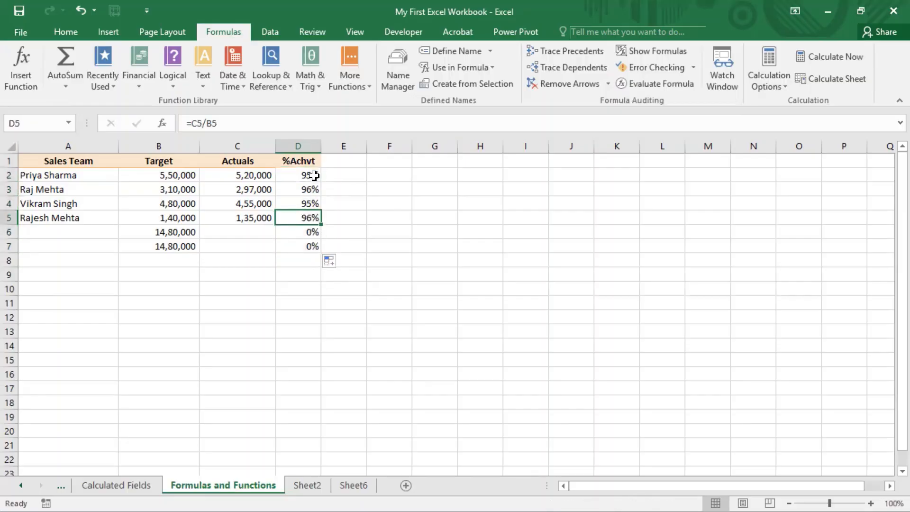
Switch the calculation mode to Manual, set the Actuals value in C2 to 400000 and check its percentage in D2
left_click(255, 175)
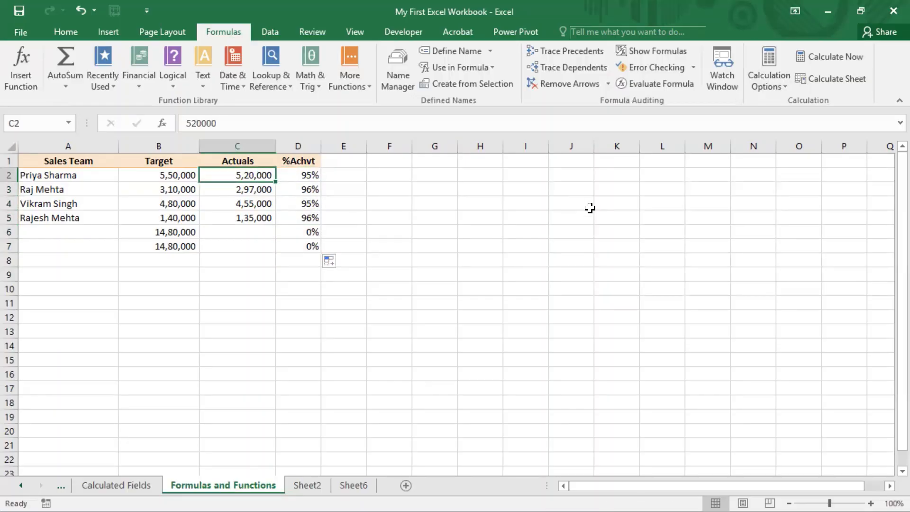
left_click(780, 85)
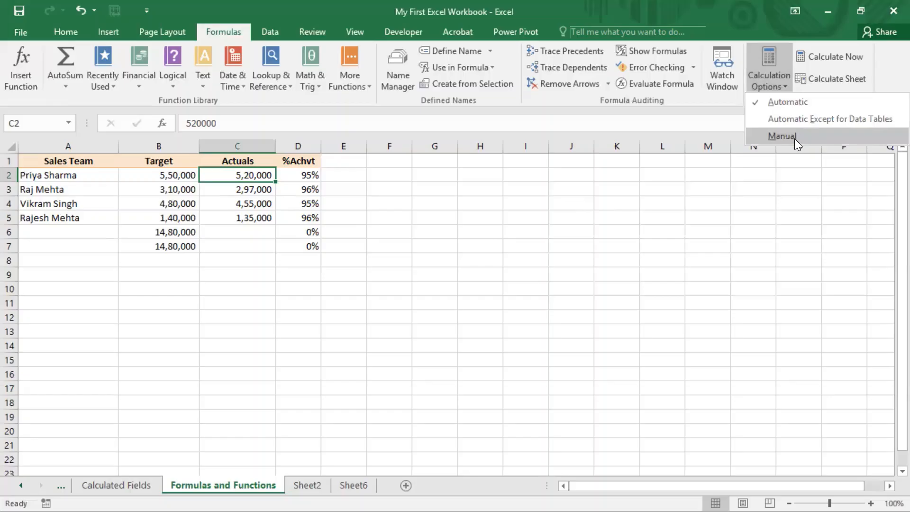
left_click(795, 138)
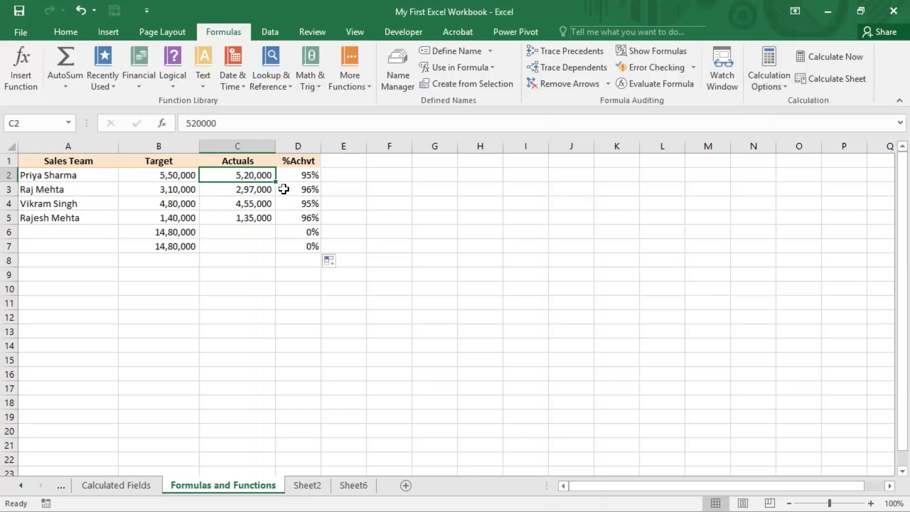
type("400000")
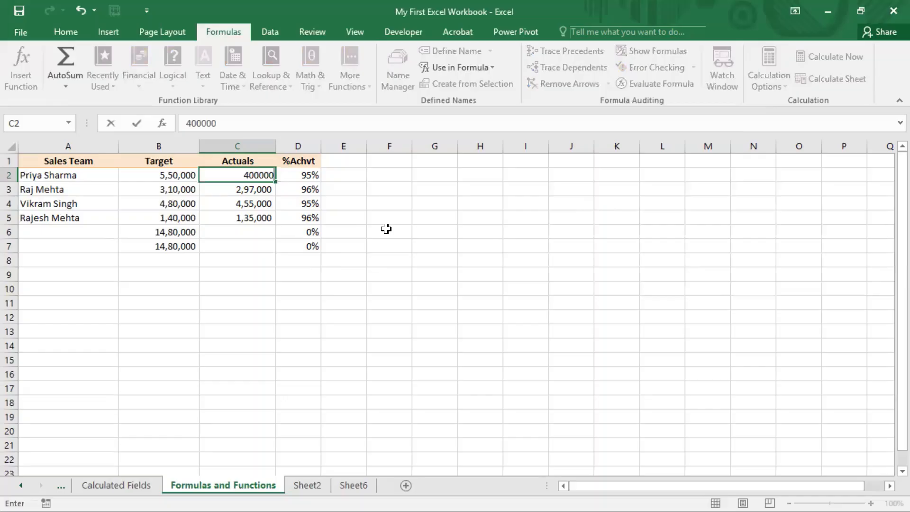
key("Return")
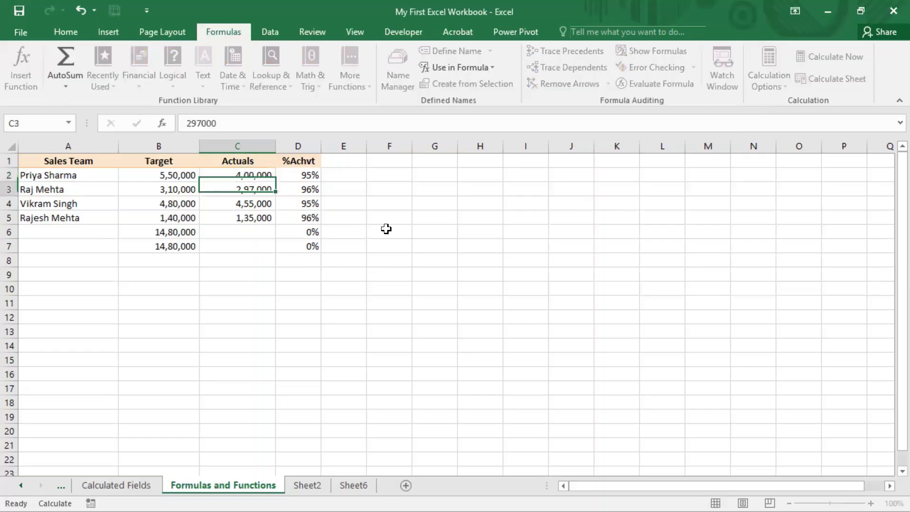
key("Up")
key("Right")
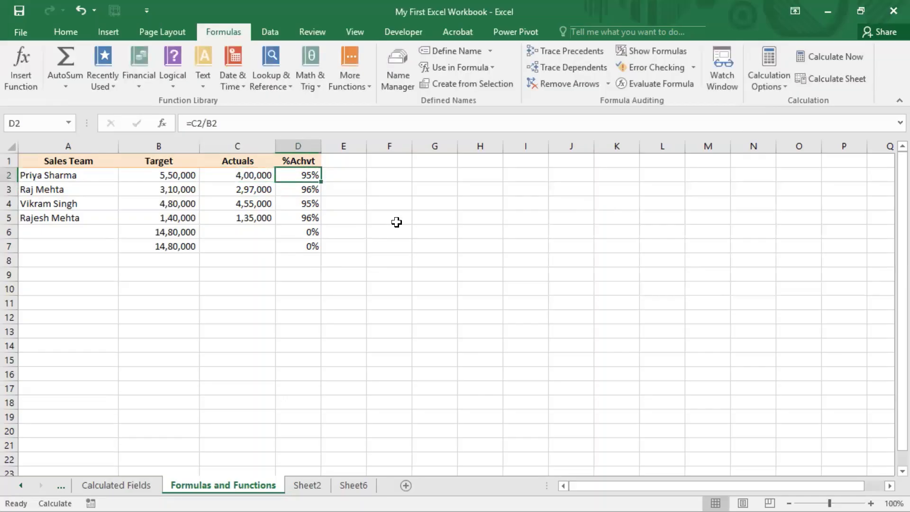
Set the calculation mode back to Automatic and check the percentage in D2
left_click(779, 90)
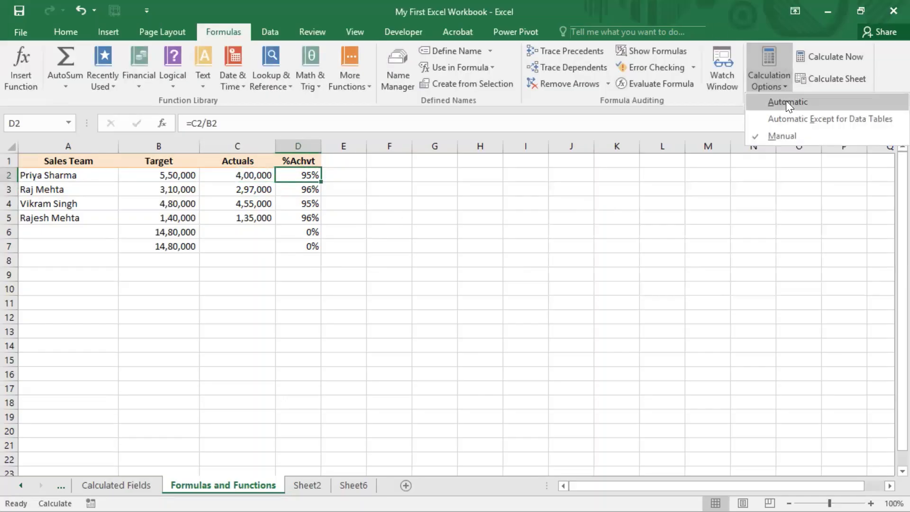
left_click(786, 101)
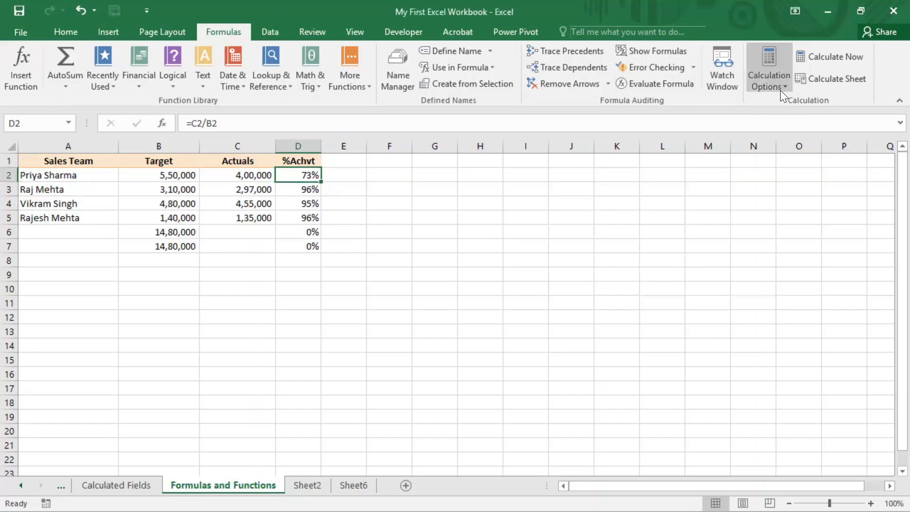
left_click(784, 87)
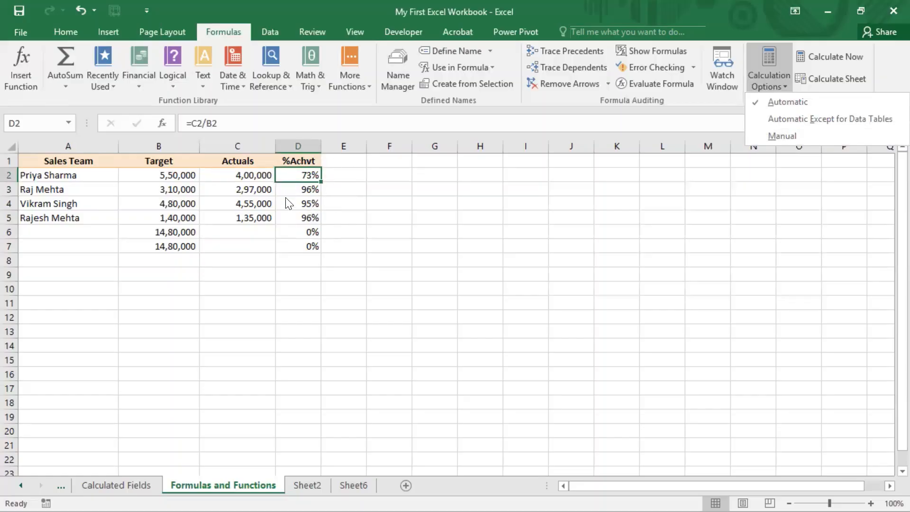
left_click(371, 4)
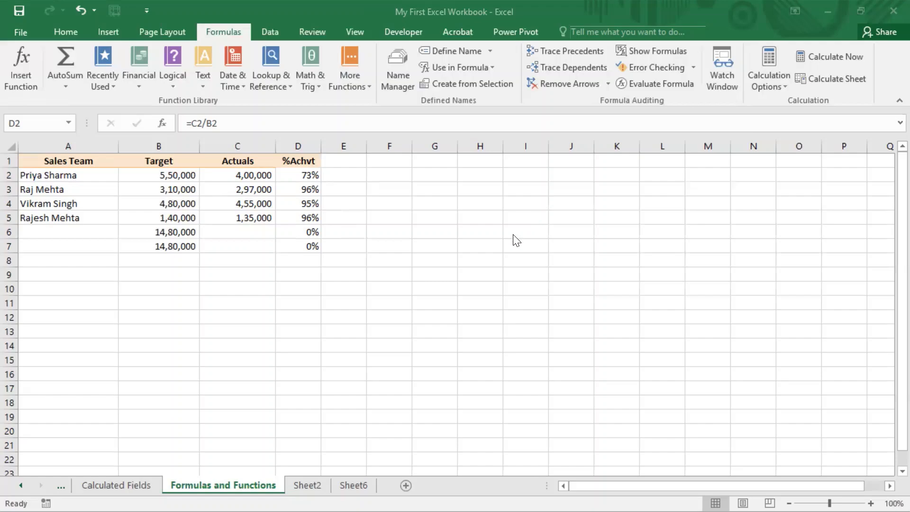
left_click(314, 180)
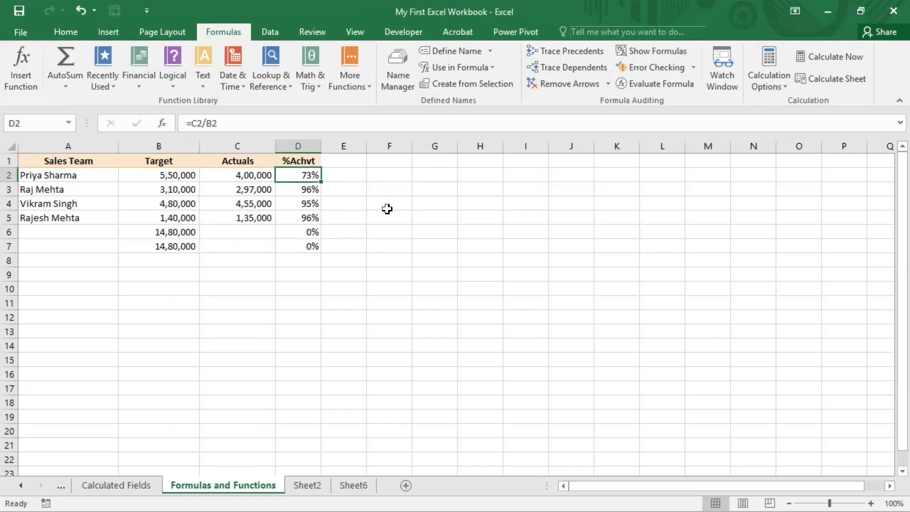
Clear the %Achvt cells D3:D8 and set the calculation mode to Manual
left_click_drag(313, 189, 320, 259)
key("Delete")
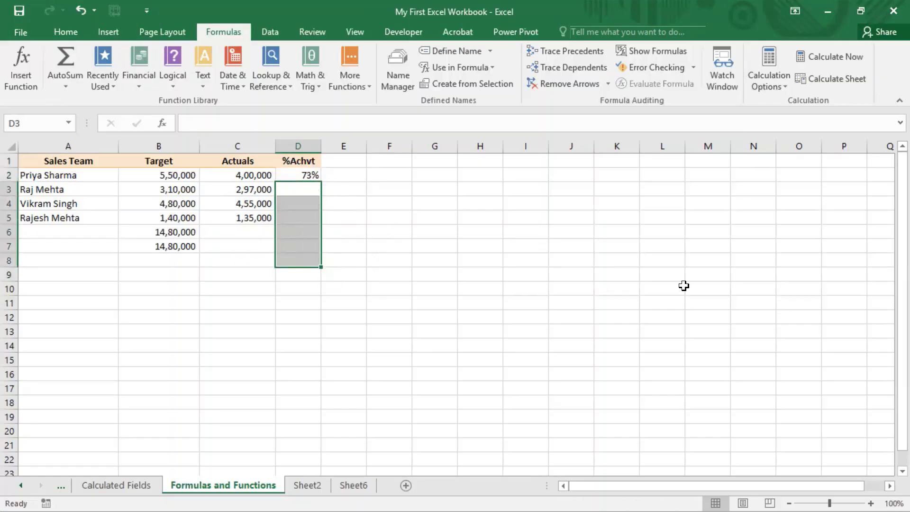
left_click(787, 90)
left_click(784, 134)
left_click(429, 303)
Auto-fill the %Achvt formula from D2 down to D5 under Manual calculation
left_click(308, 178)
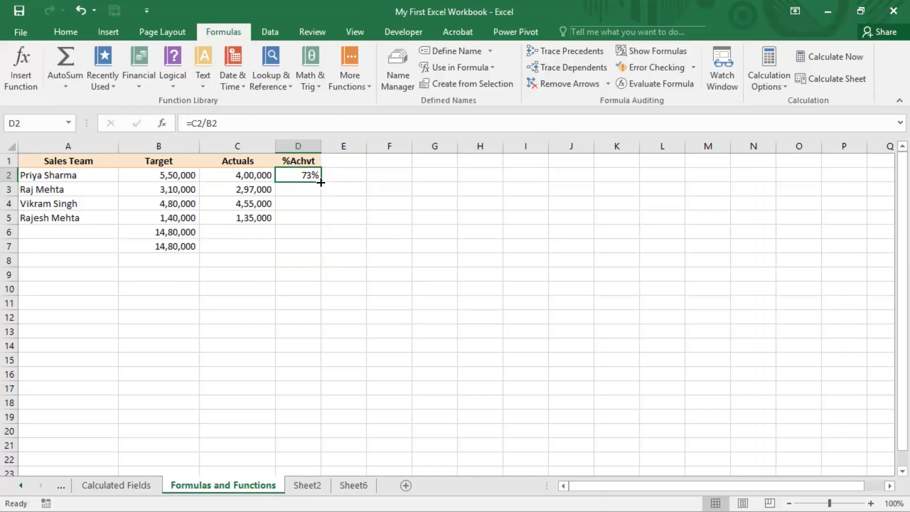
left_click_drag(320, 181, 325, 221)
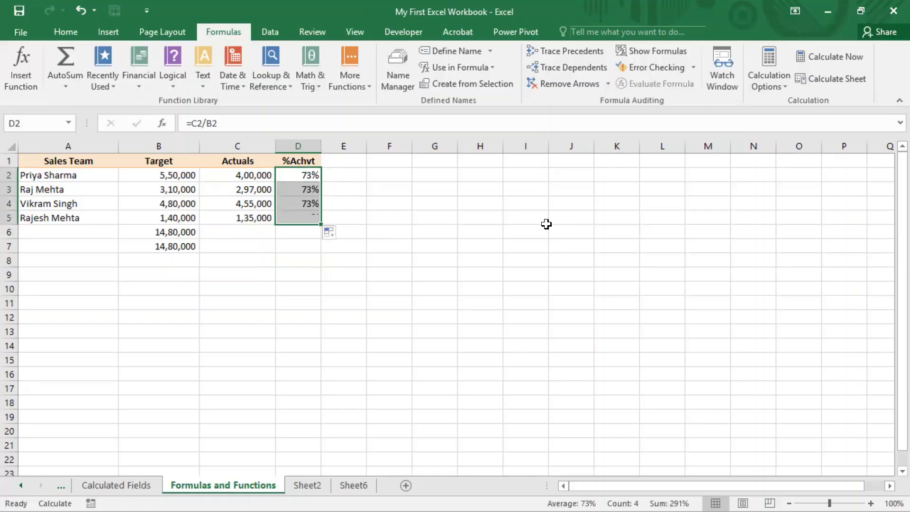
left_click(441, 216)
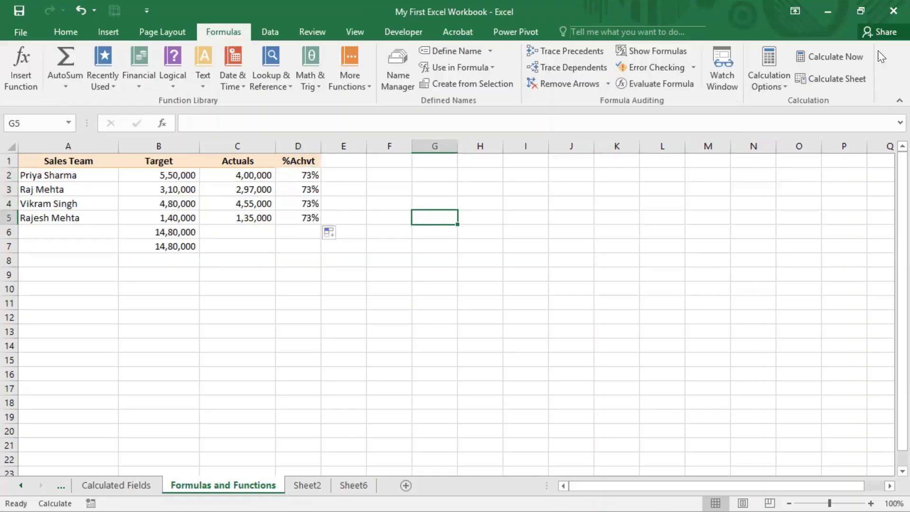
Recalculate the workbook with Calculate Now and check the percentages in D2:D5
left_click(832, 56)
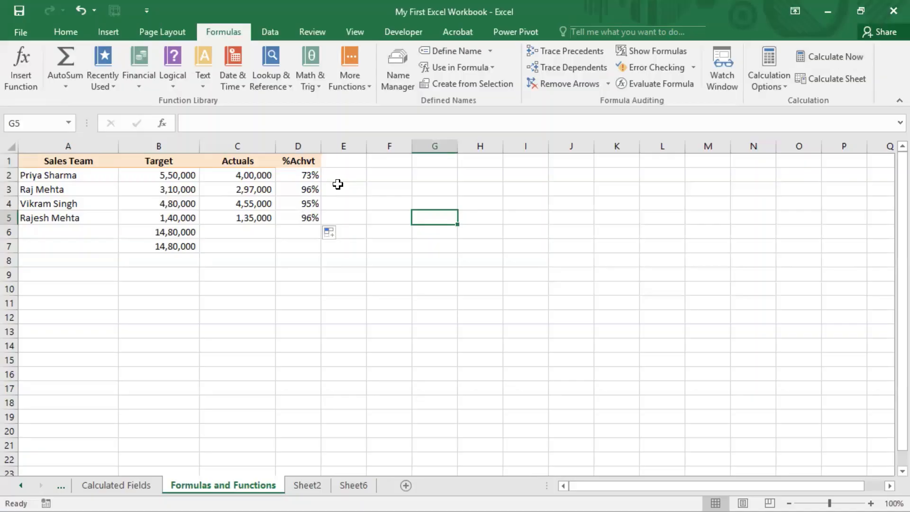
left_click_drag(303, 174, 305, 220)
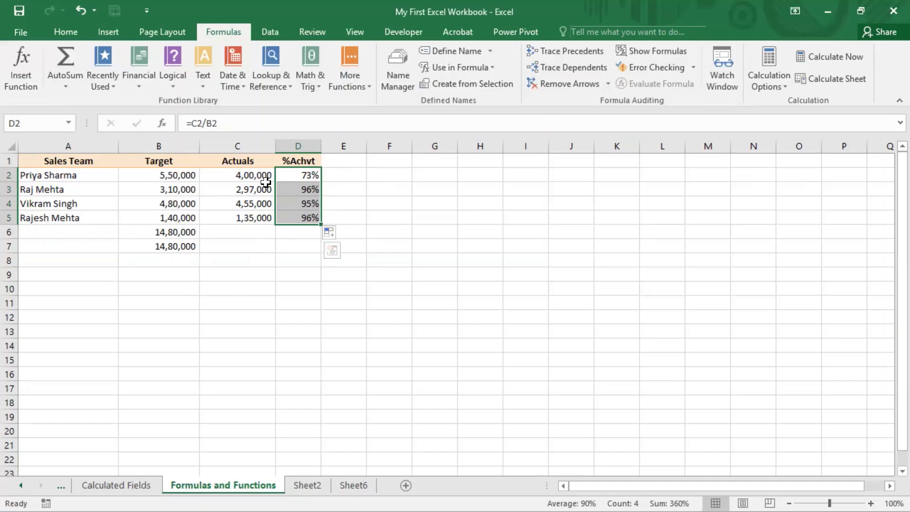
left_click(777, 85)
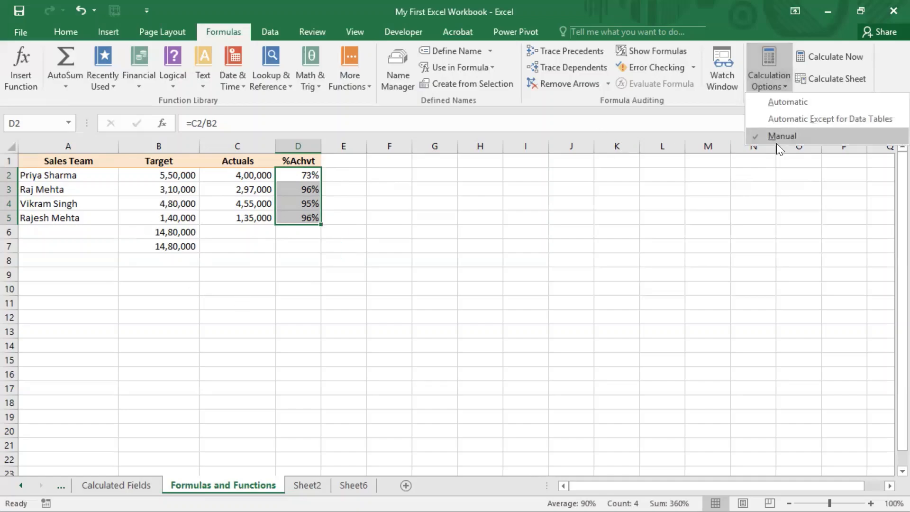
left_click(834, 59)
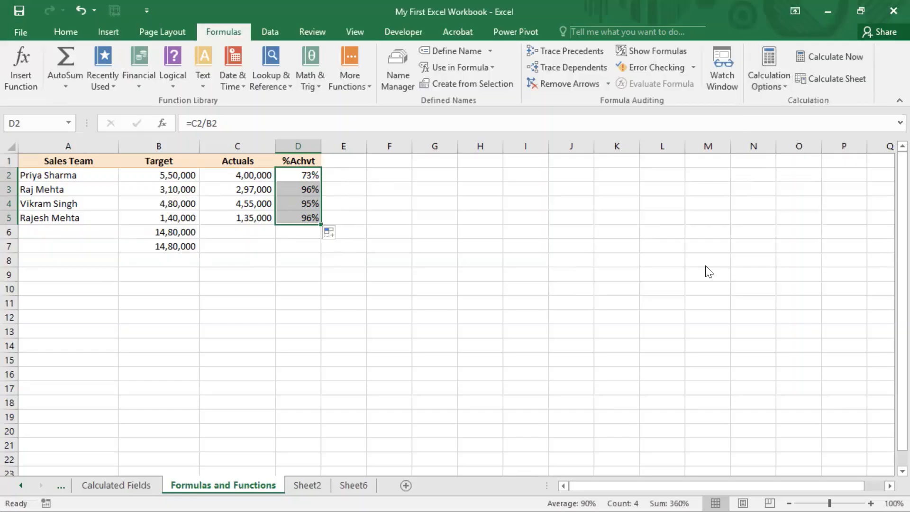
left_click_drag(793, 40, 867, 68)
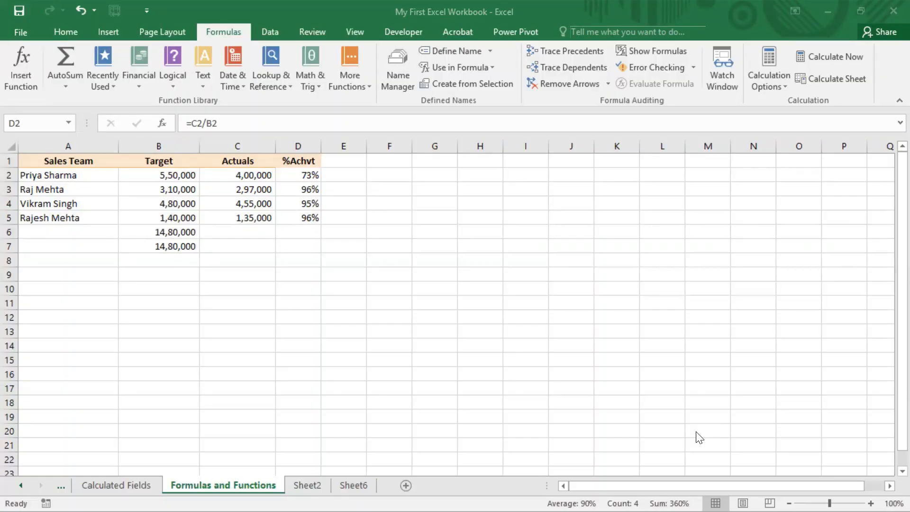
Restore Automatic calculation mode and check the formula in D3
left_click(782, 86)
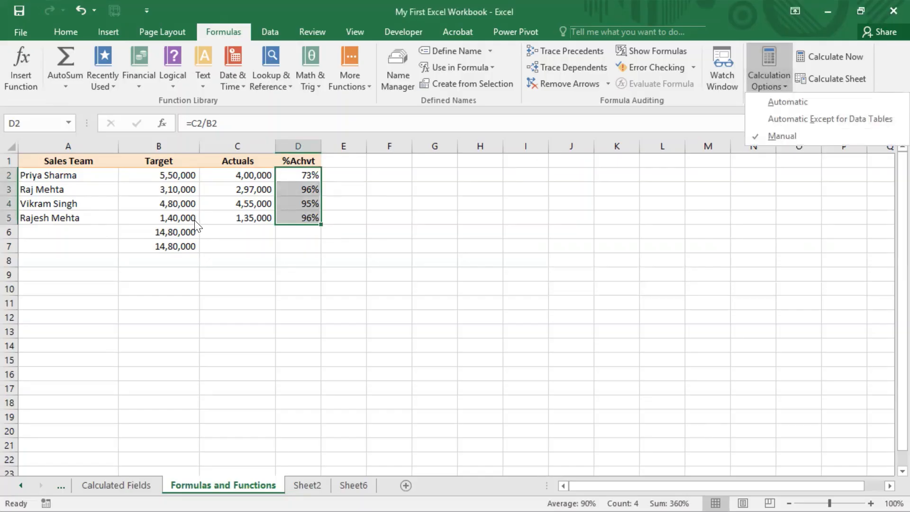
left_click(774, 103)
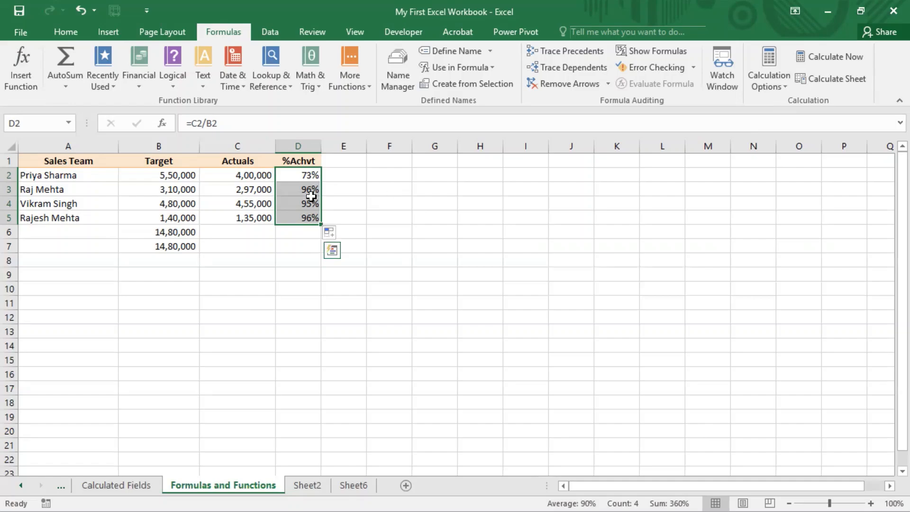
left_click(311, 192)
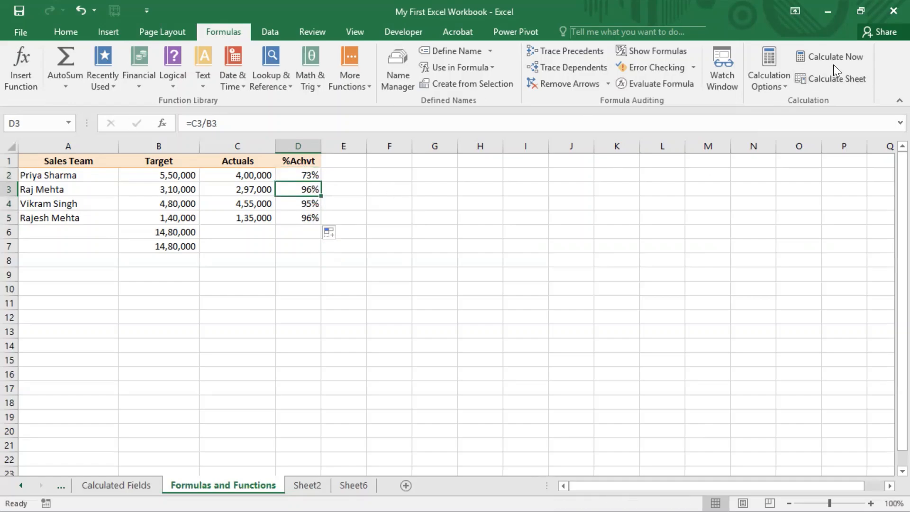
left_click(782, 83)
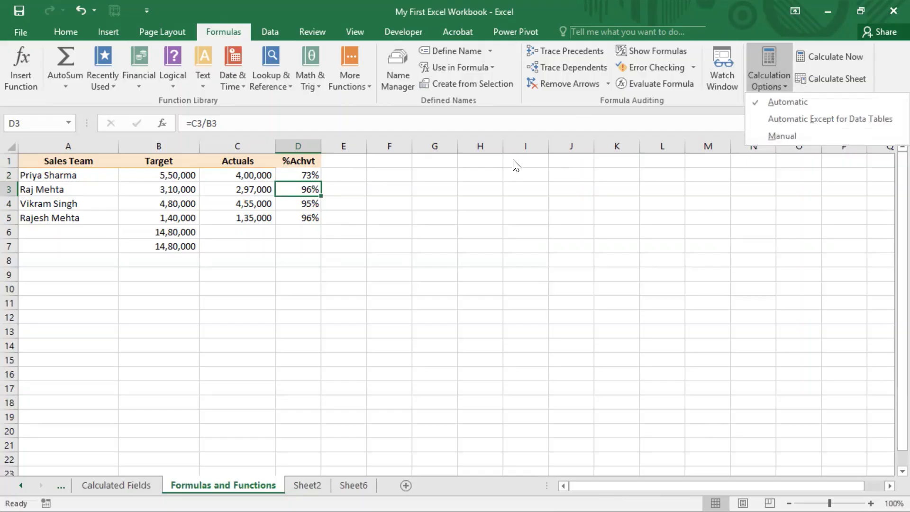
left_click(402, 213)
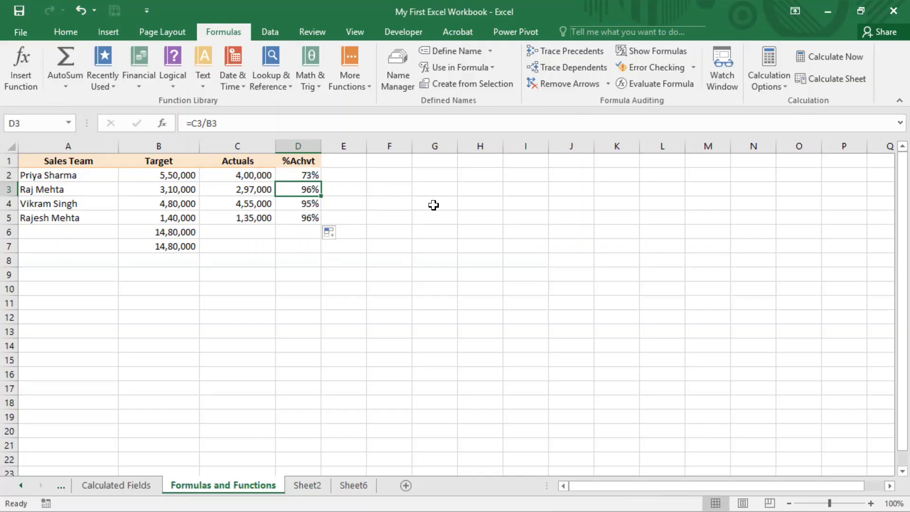
left_click(782, 88)
left_click(377, 210)
left_click(784, 87)
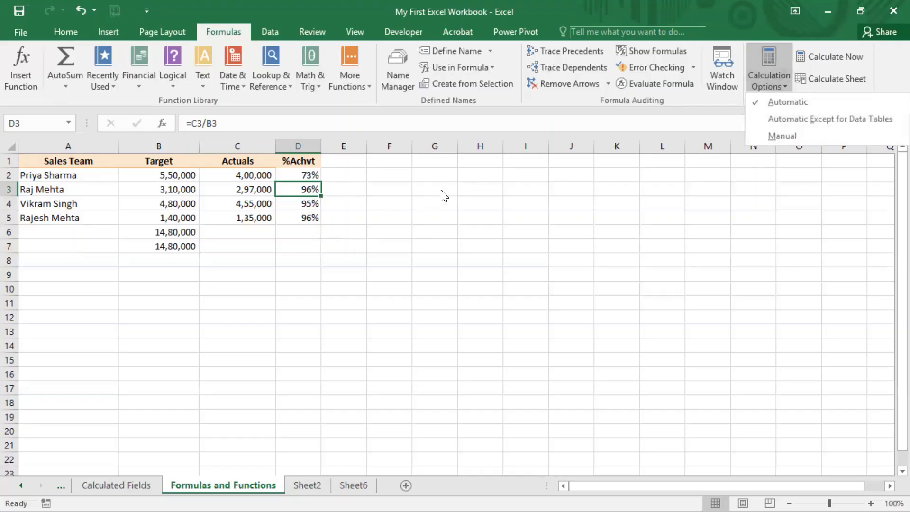
left_click(454, 1)
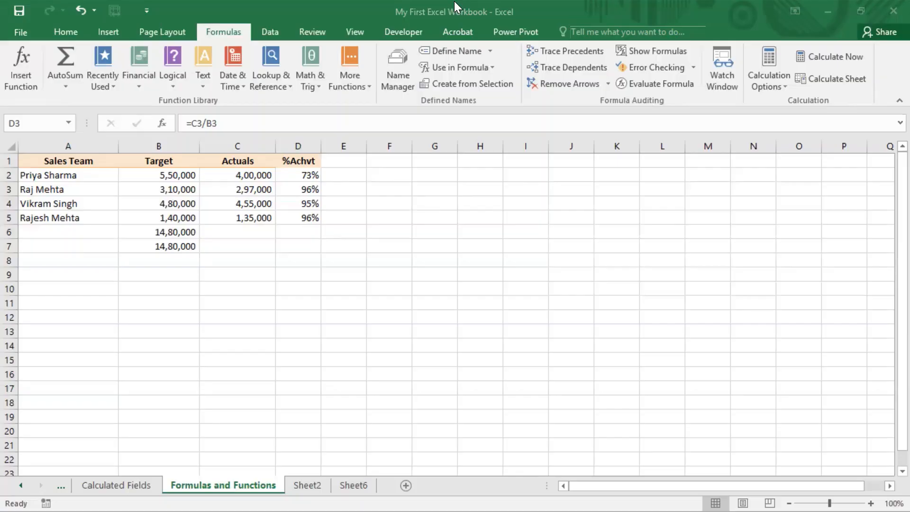
Inspect the formula behind the Target total in B6, leaving the empty cell G2 selected
left_click(171, 232)
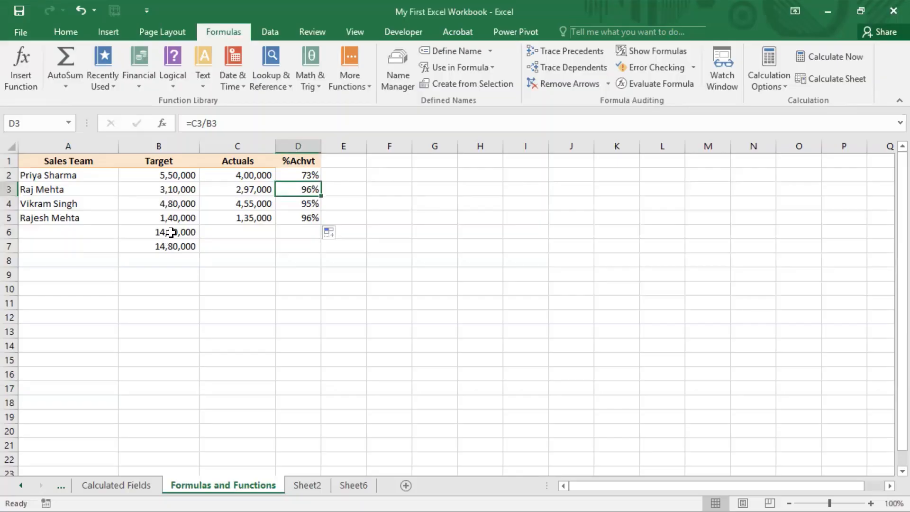
key("F2")
left_click(184, 229)
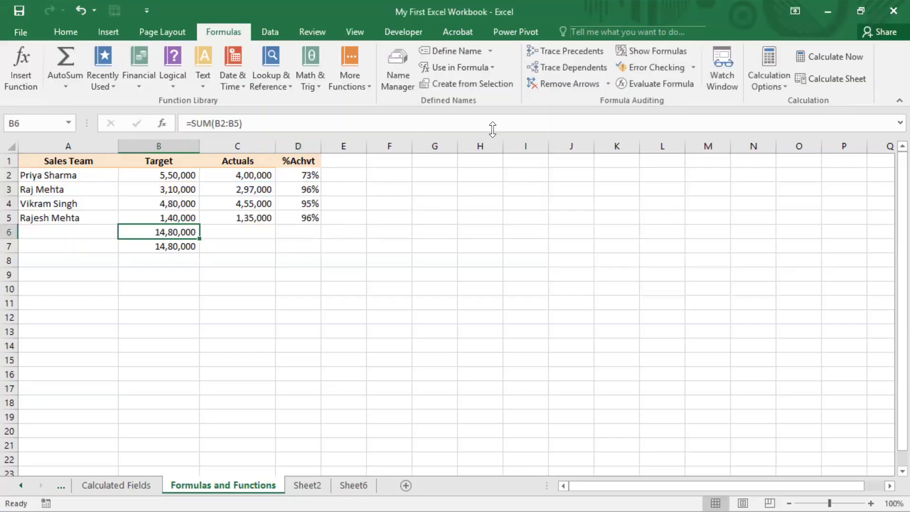
left_click(436, 180)
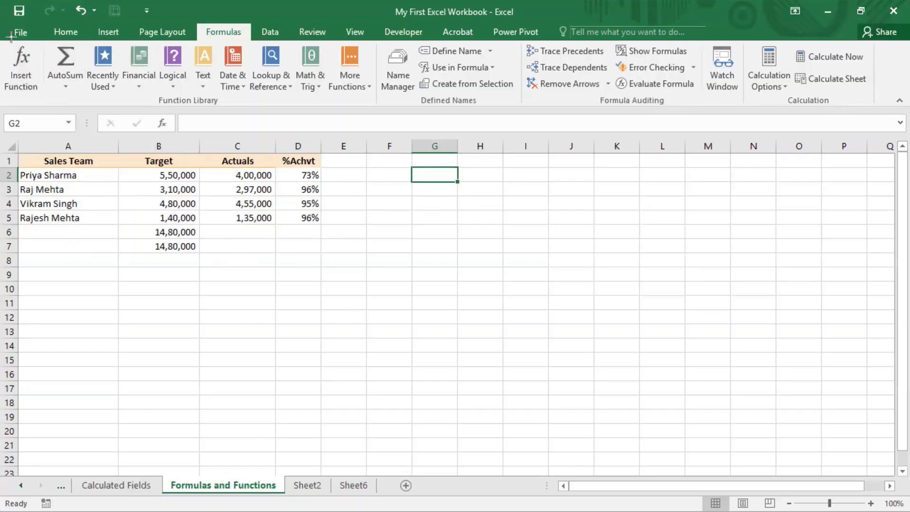
Capture a screen snip of the full Formulas ribbon area
key("super+shift+s")
left_click_drag(1, 23, 899, 105)
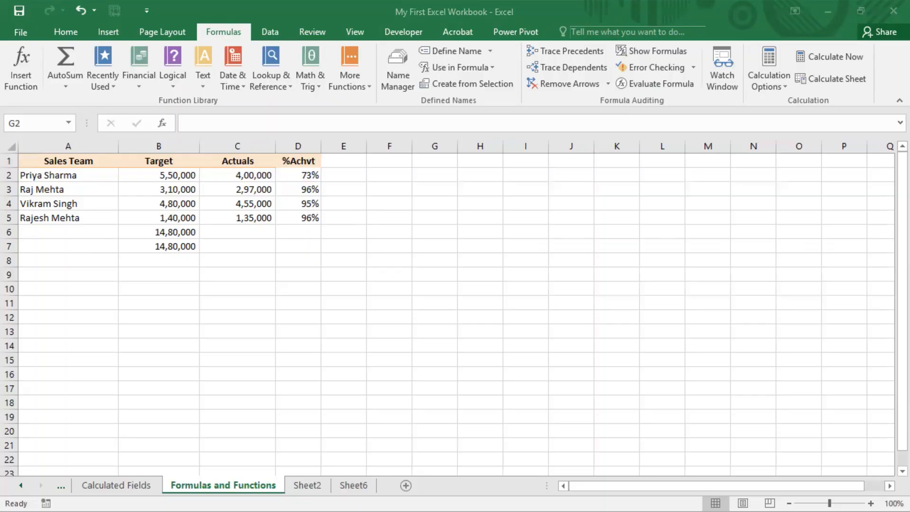
Compare the SUM formula in B6 with the cell-by-cell addition formula in B7, leaving both formulas as they are
double_click(187, 232)
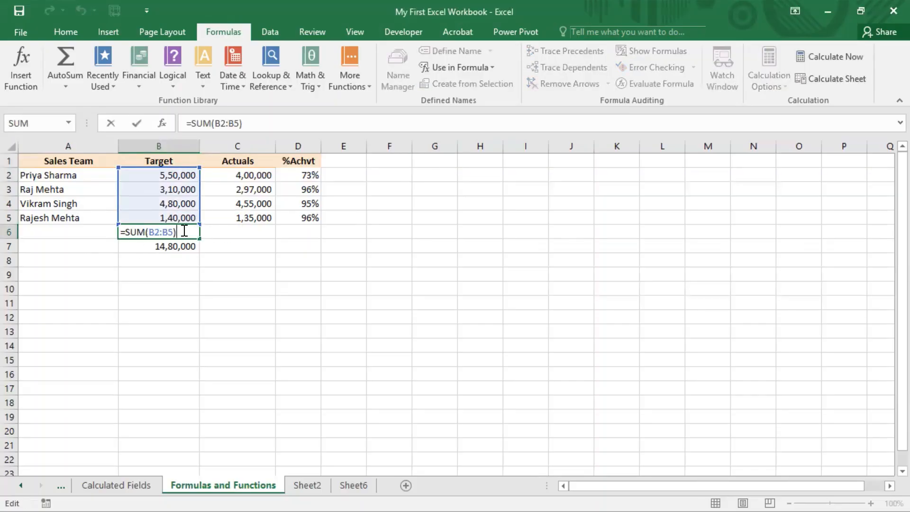
left_click(189, 247)
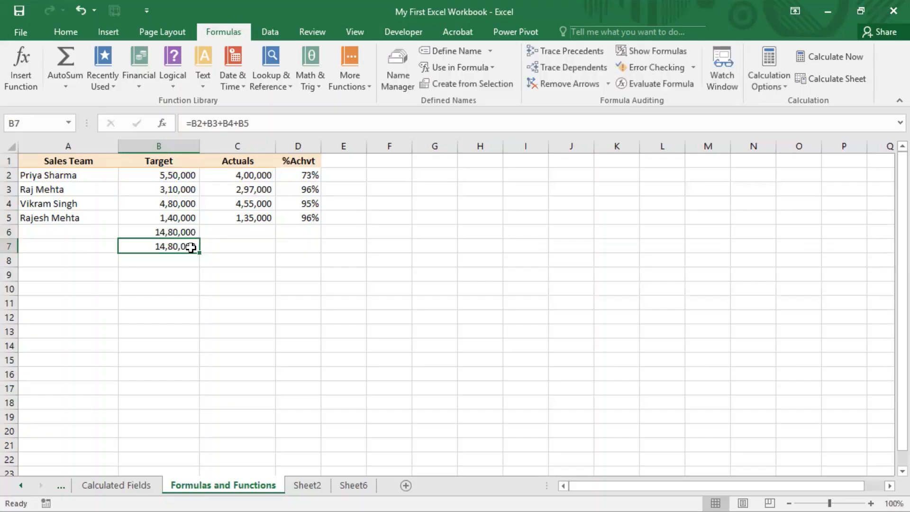
double_click(190, 246)
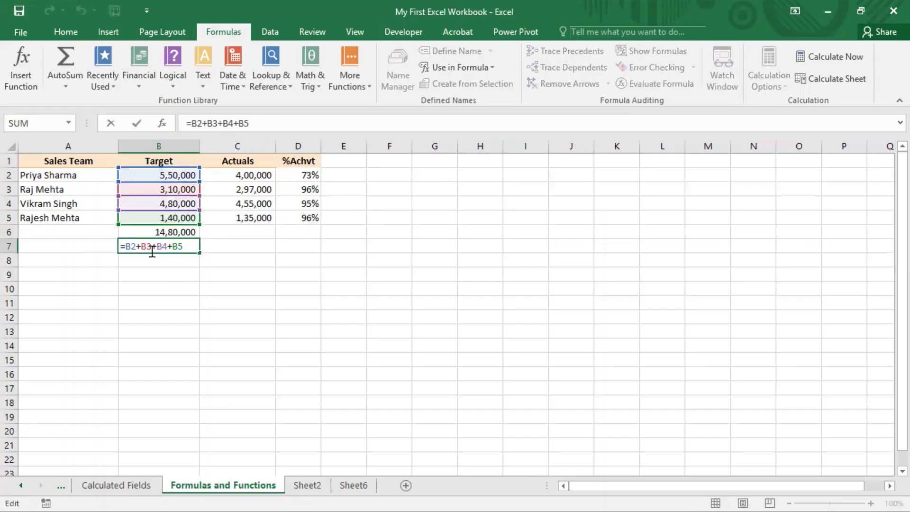
left_click_drag(141, 246, 137, 246)
key("Escape")
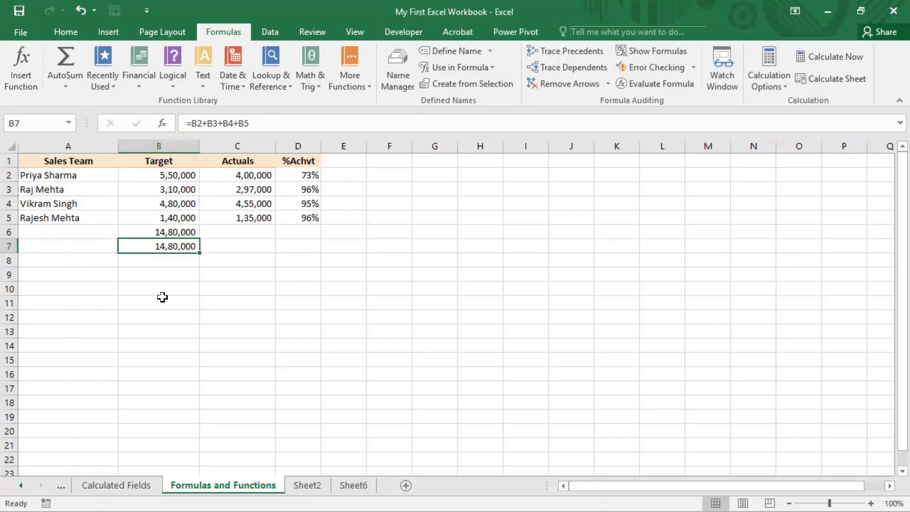
double_click(183, 244)
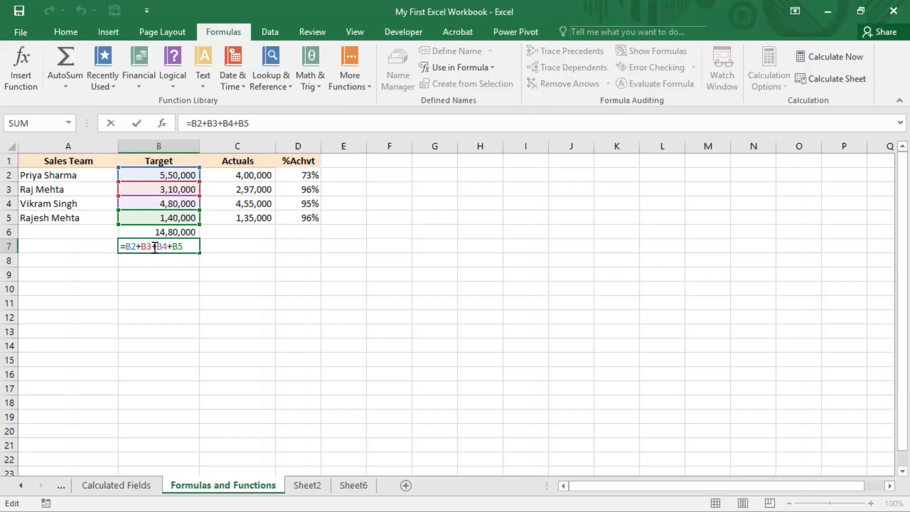
left_click(194, 304)
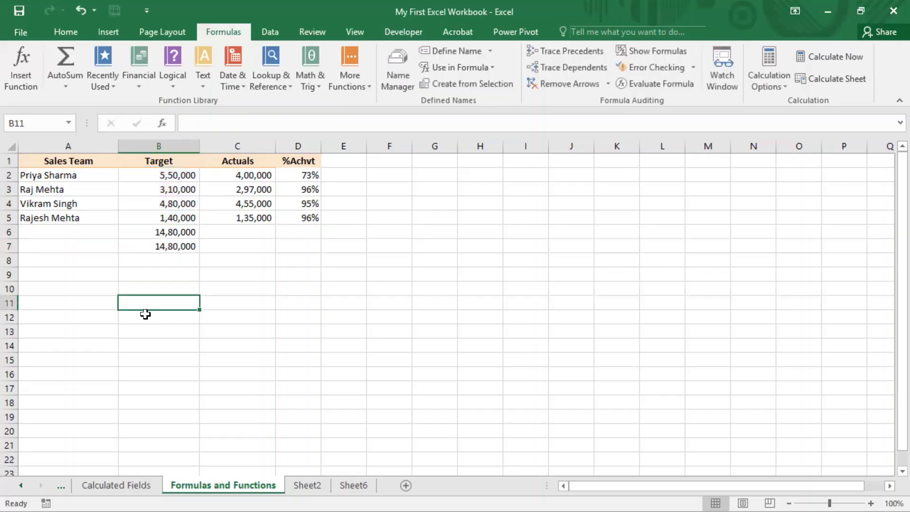
left_click(180, 231)
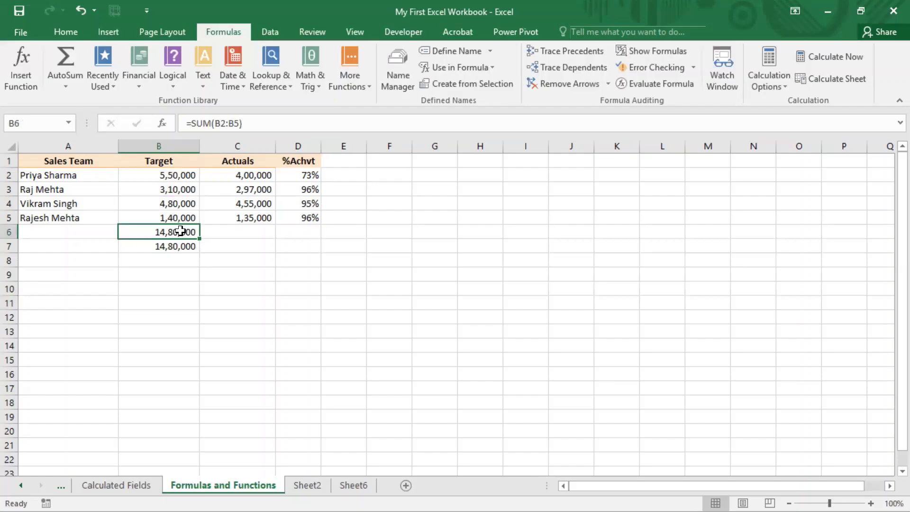
double_click(180, 230)
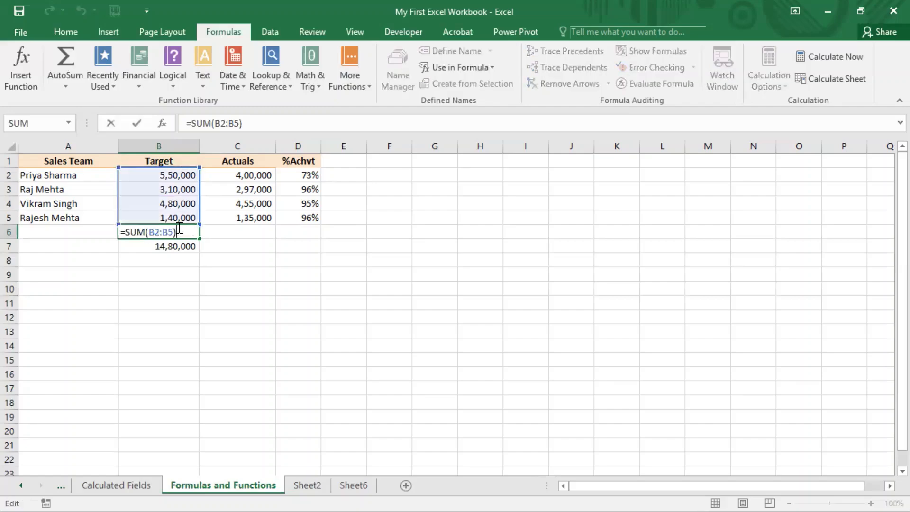
left_click(194, 341)
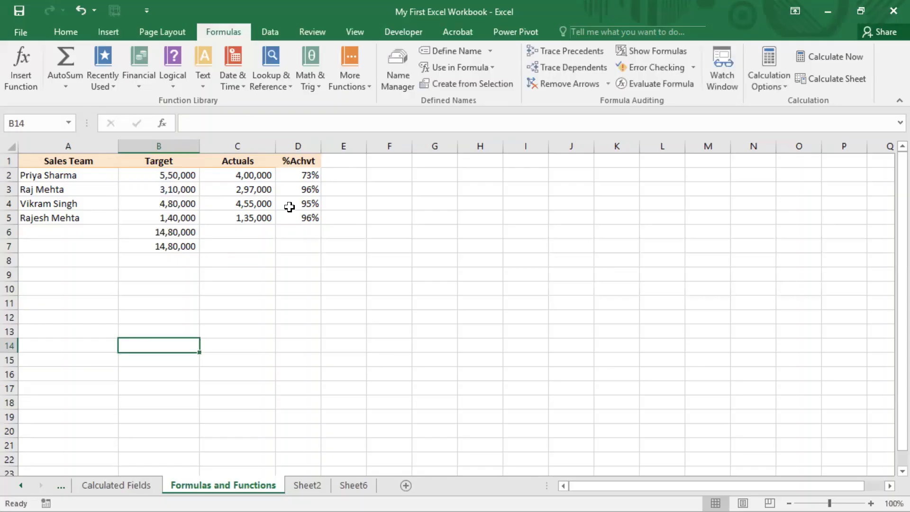
left_click(453, 1)
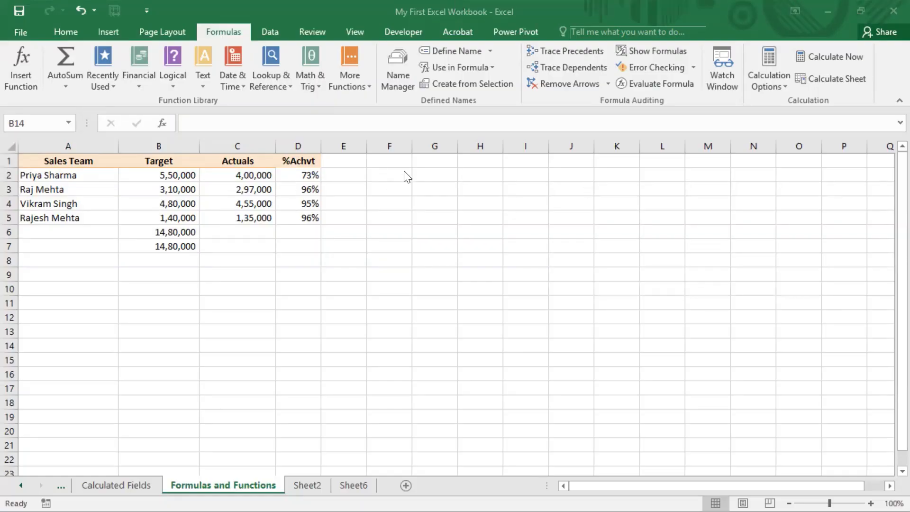
Try the formula =NOW() in cell G1 to return the current date and time, and clear the cell
left_click(415, 162)
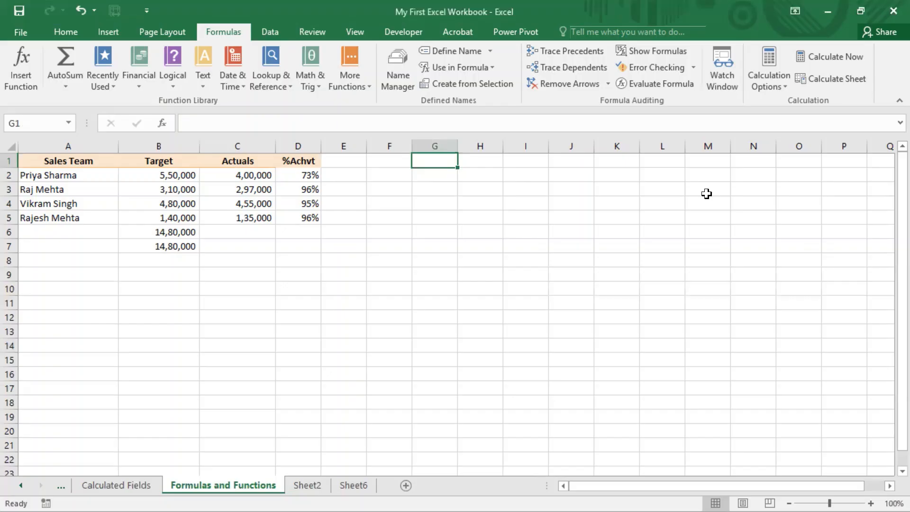
type("=")
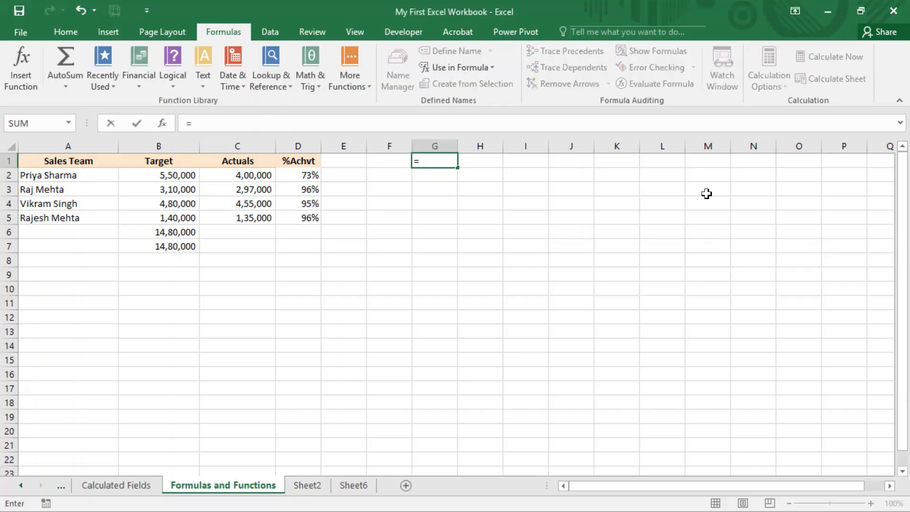
type("now()")
key("Return")
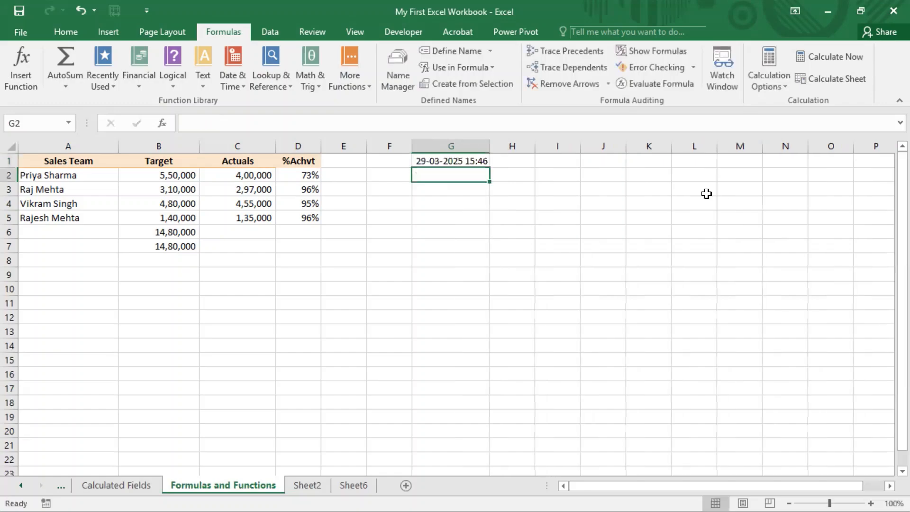
key("Up")
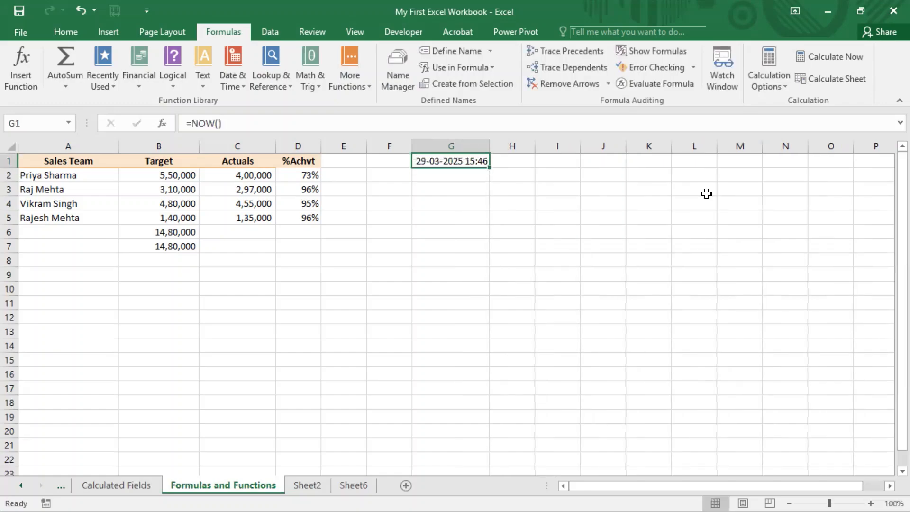
key("Delete")
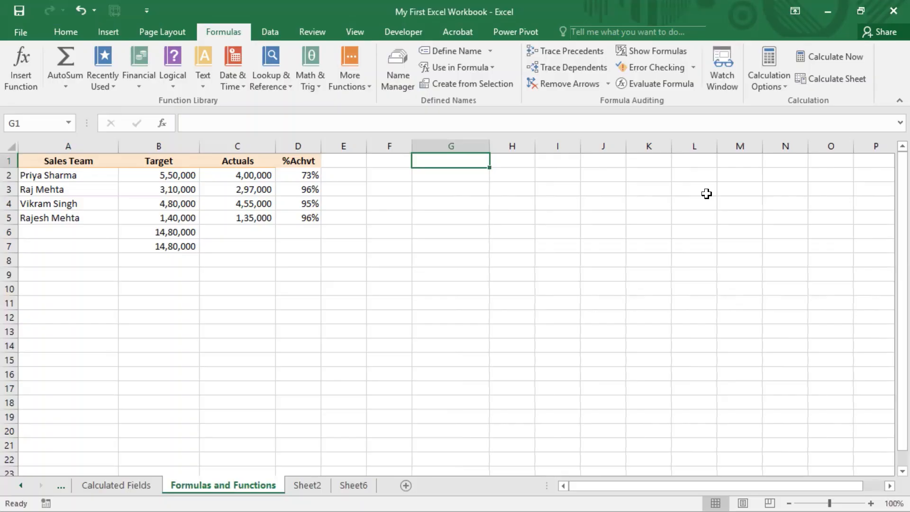
Enter the formula =UPPER(A2) in cell E2 to convert the first sales team name to capitals
key("Left")
key("Left")
key("Left")
key("Left")
key("Left")
key("Left")
key("Down")
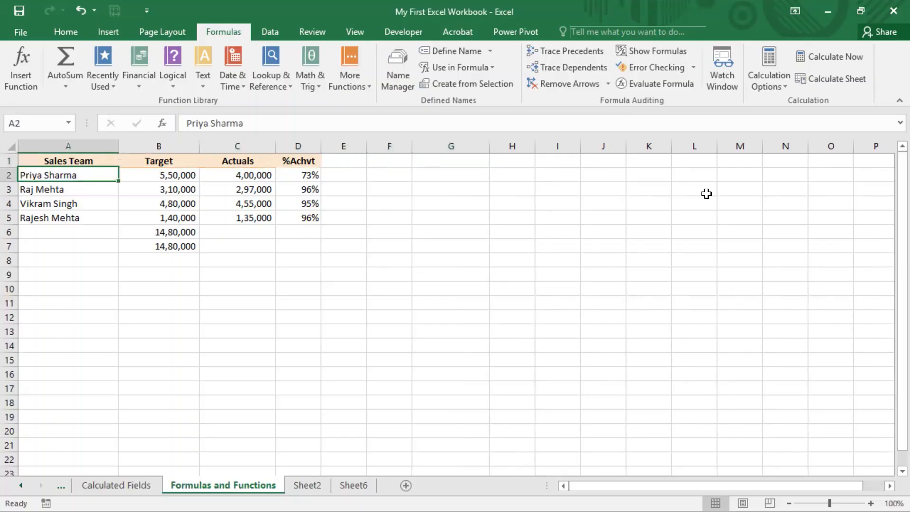
key("Right")
key("Right")
key("Right")
key("Right")
type("=")
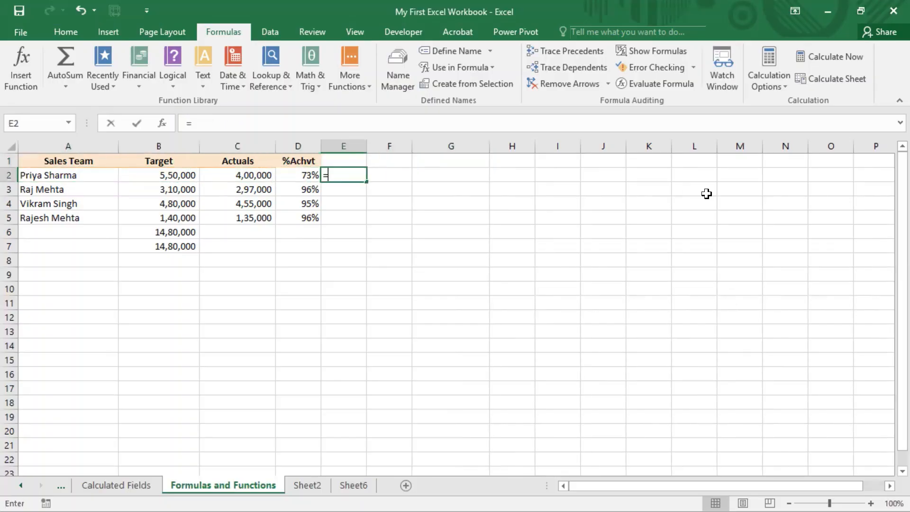
type("upp")
key("Tab")
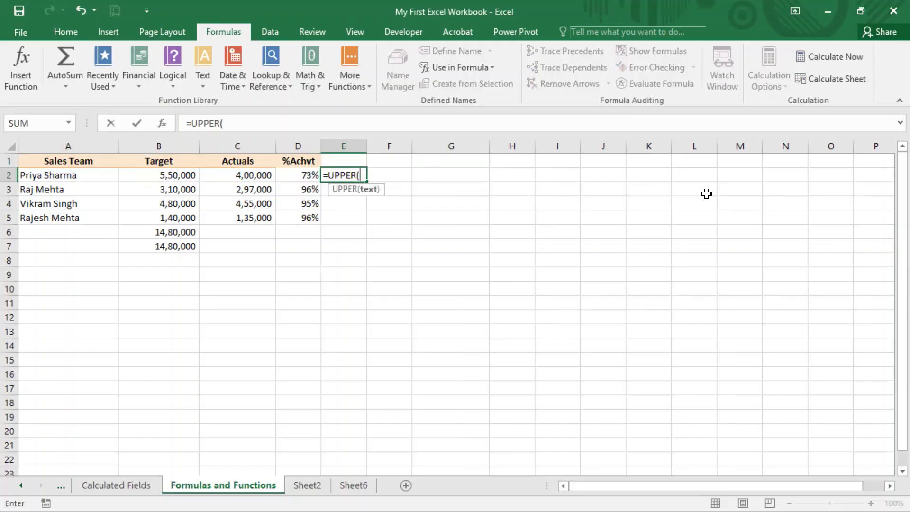
key("Left")
key("Left")
key("Left")
key("Left")
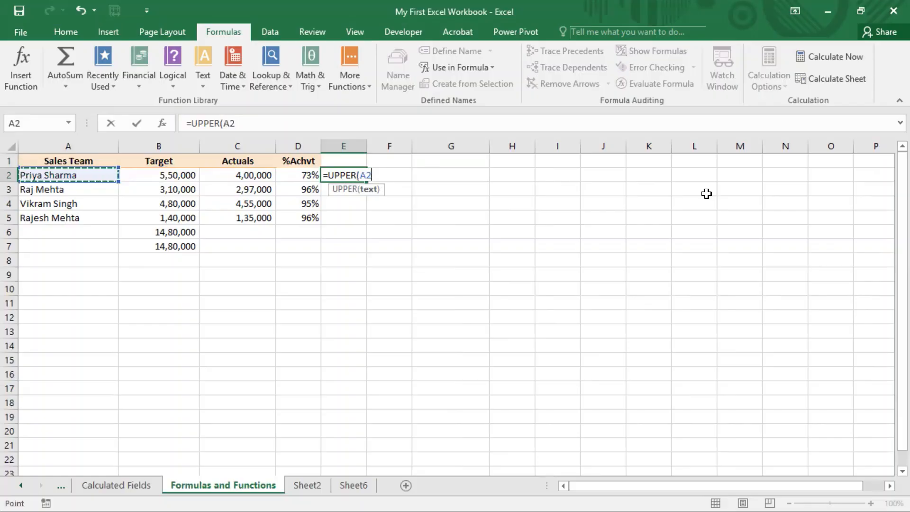
type(")")
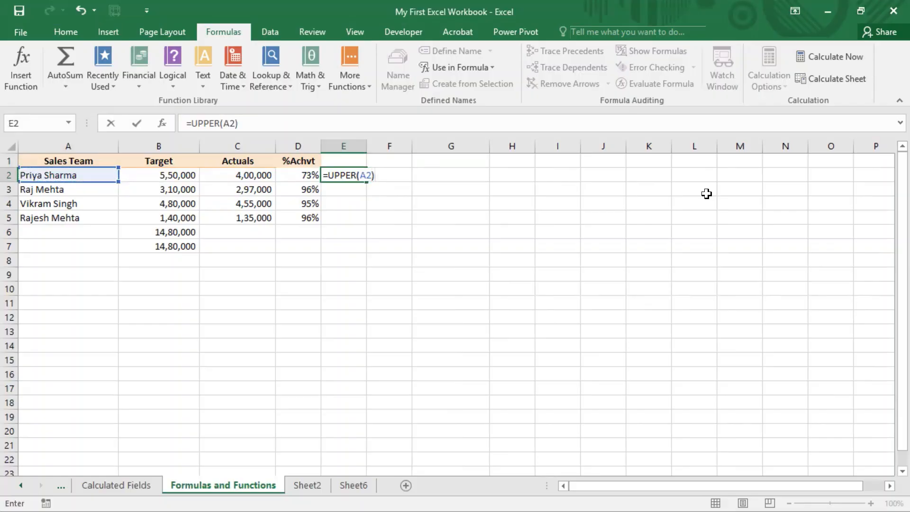
key("Return")
key("Up")
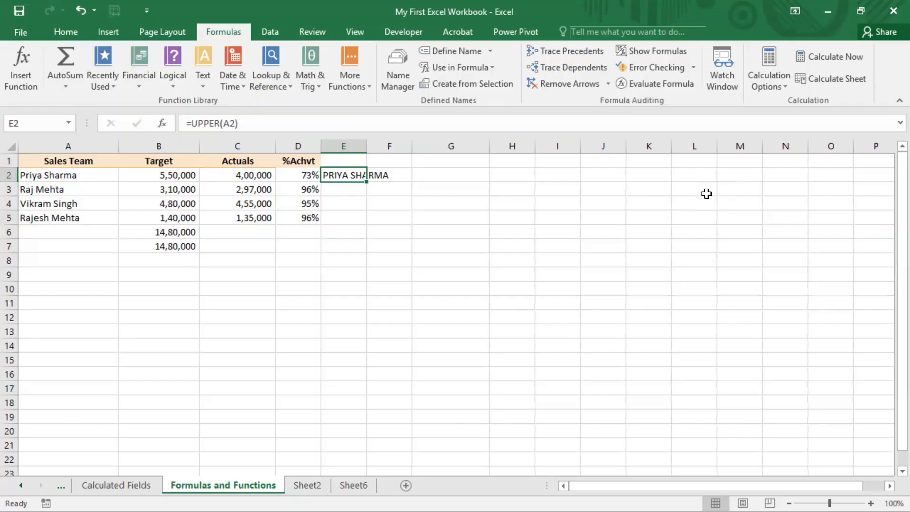
key("Down")
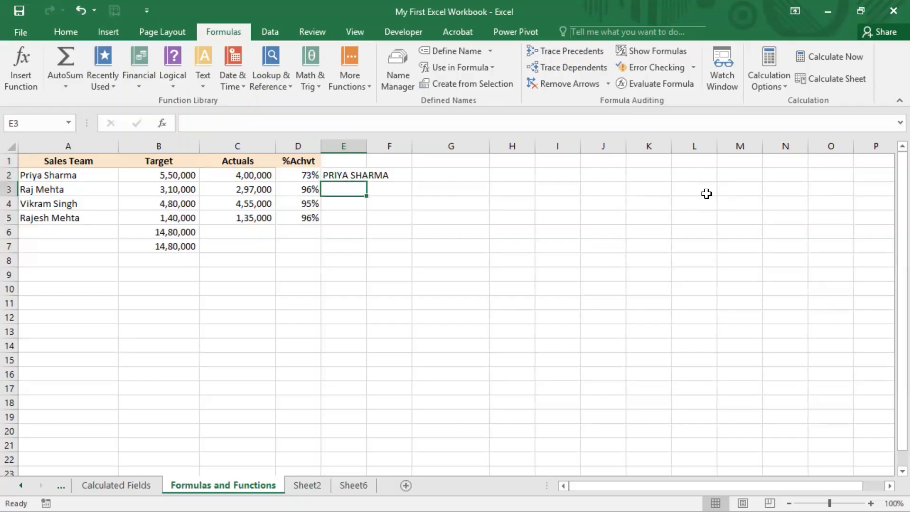
key("Up")
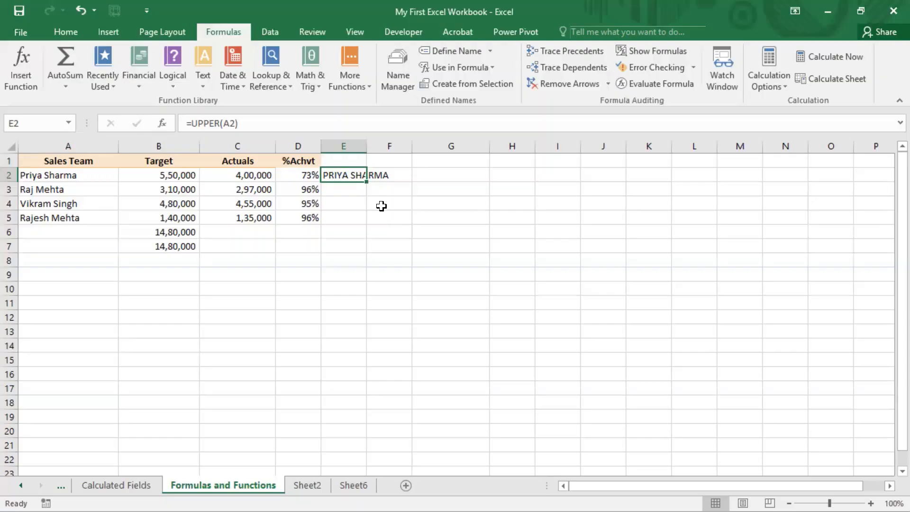
left_click(454, 1)
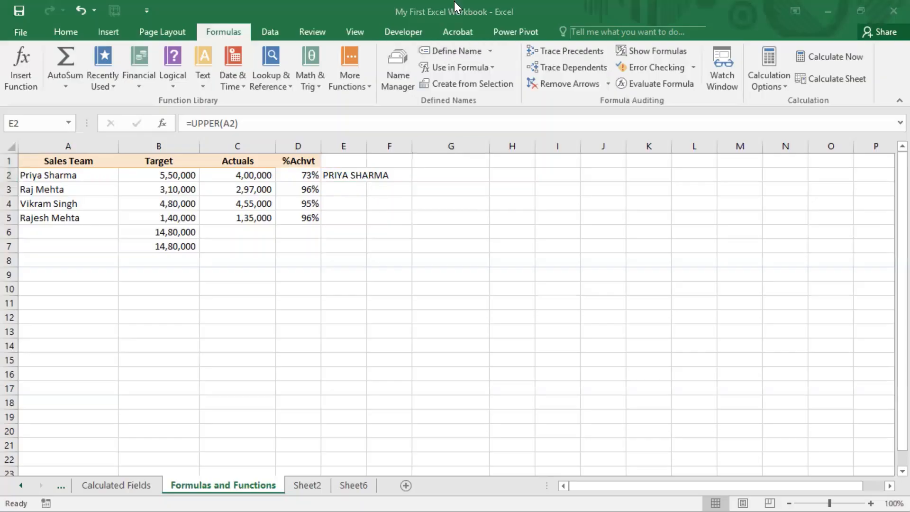